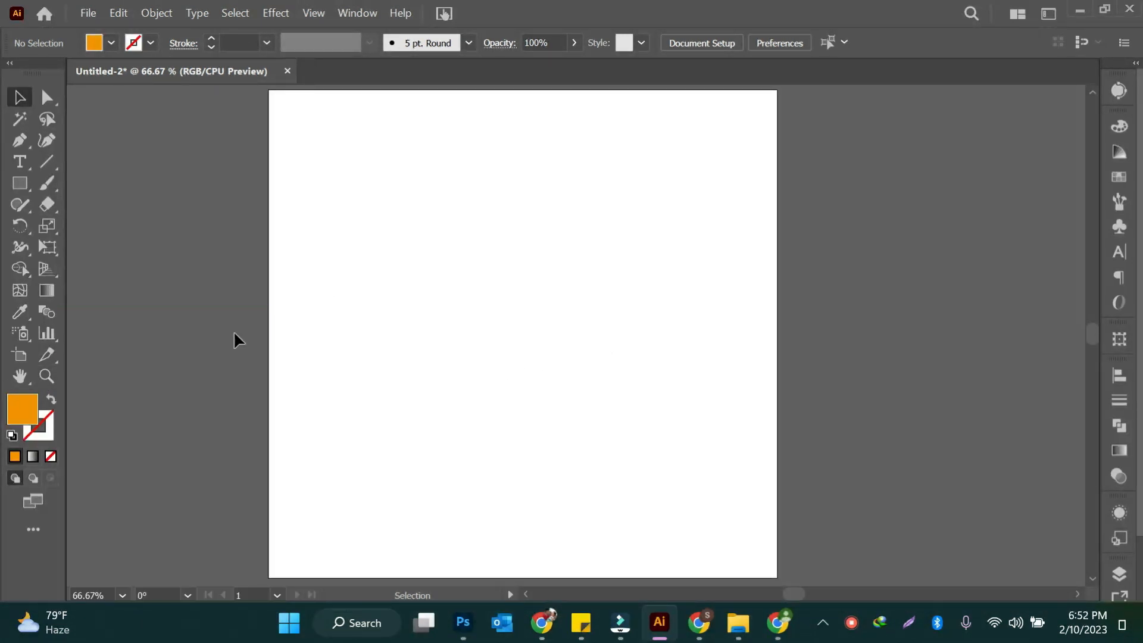
# Step: Tear off the Hand tool group as a floating panel over the canvas, beside the artboard
pyautogui.click(21, 377)
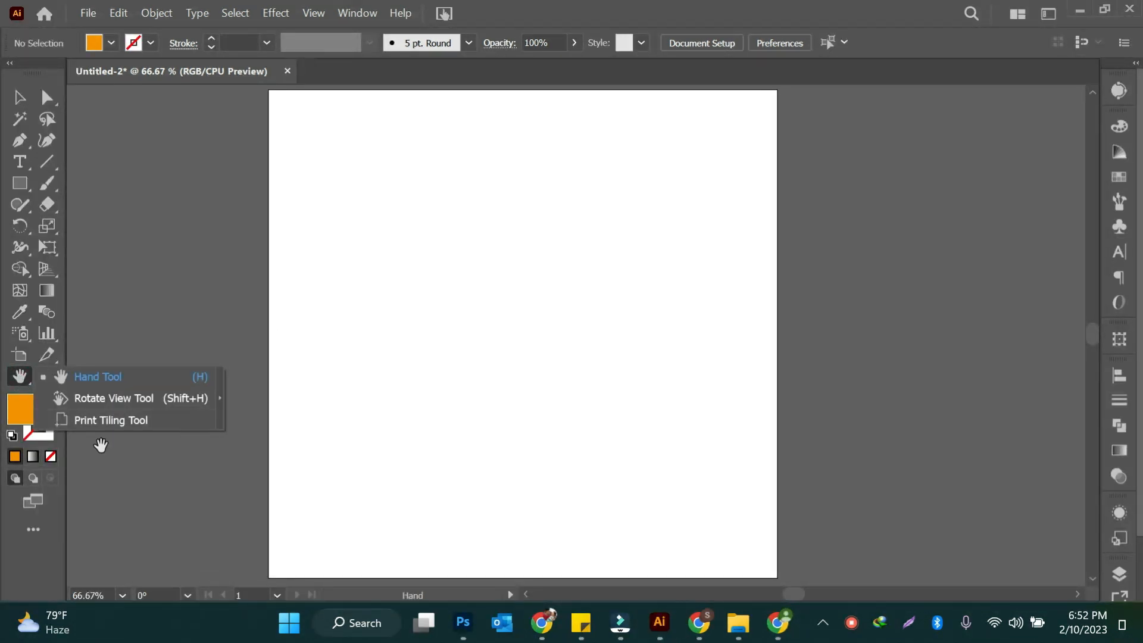
pyautogui.click(219, 397)
pyautogui.moveTo(66, 394); pyautogui.dragTo(183, 131)
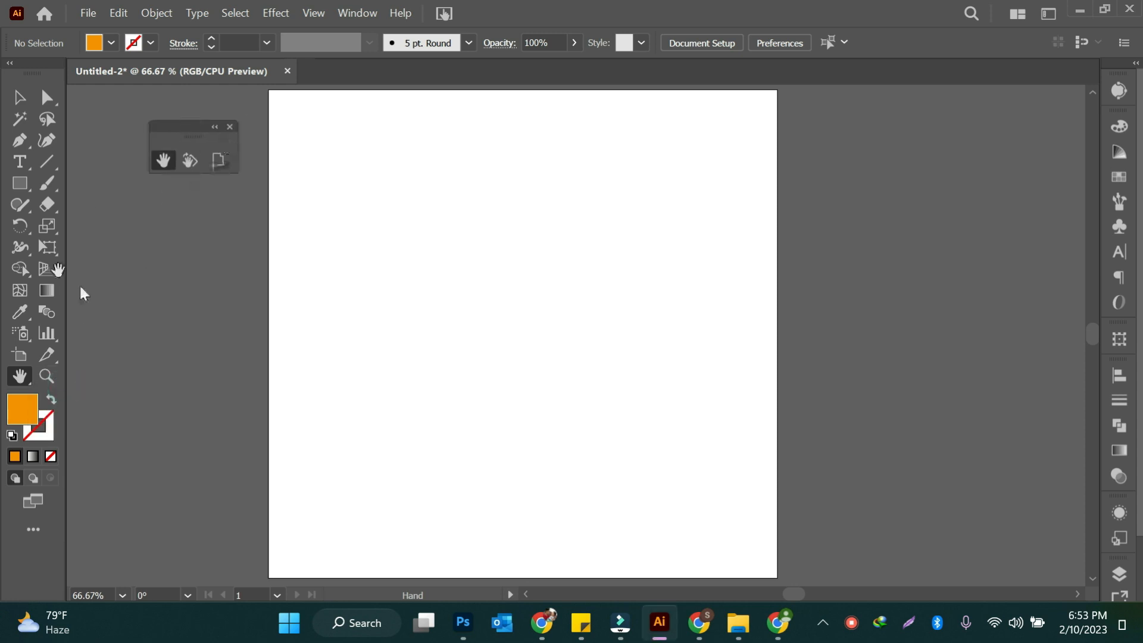
# Step: Draw twelve orange rectangles of varying sizes, scattered on the empty canvas around the artboard
pyautogui.click(21, 181)
pyautogui.moveTo(124, 272); pyautogui.dragTo(214, 333)
pyautogui.moveTo(1037, 142); pyautogui.dragTo(1061, 177)
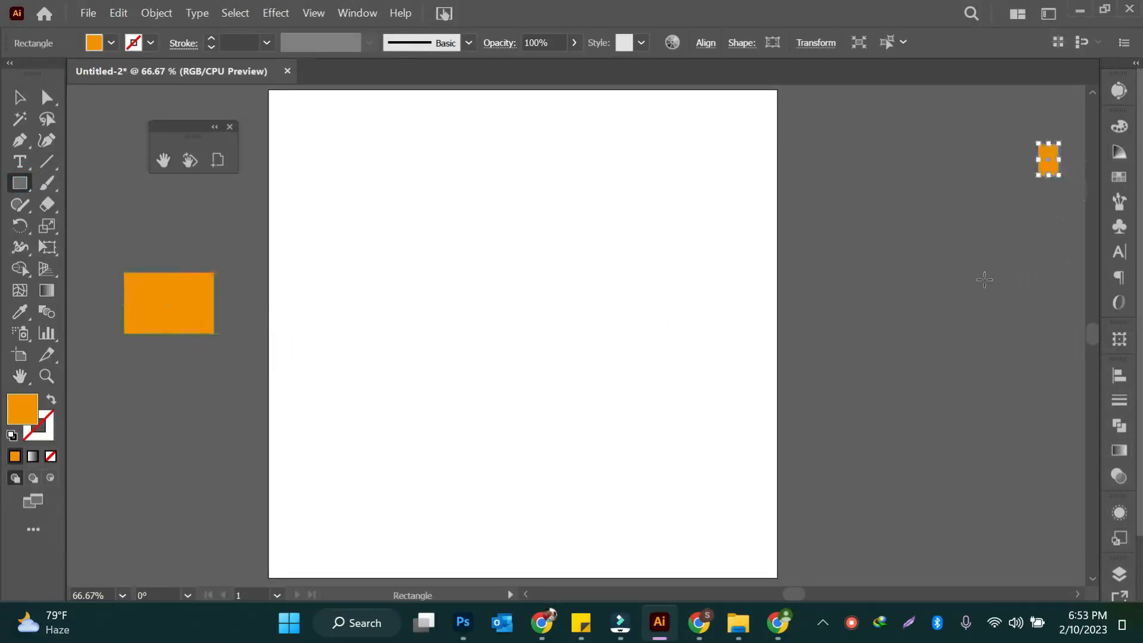
pyautogui.hotkey('ctrl', '-')
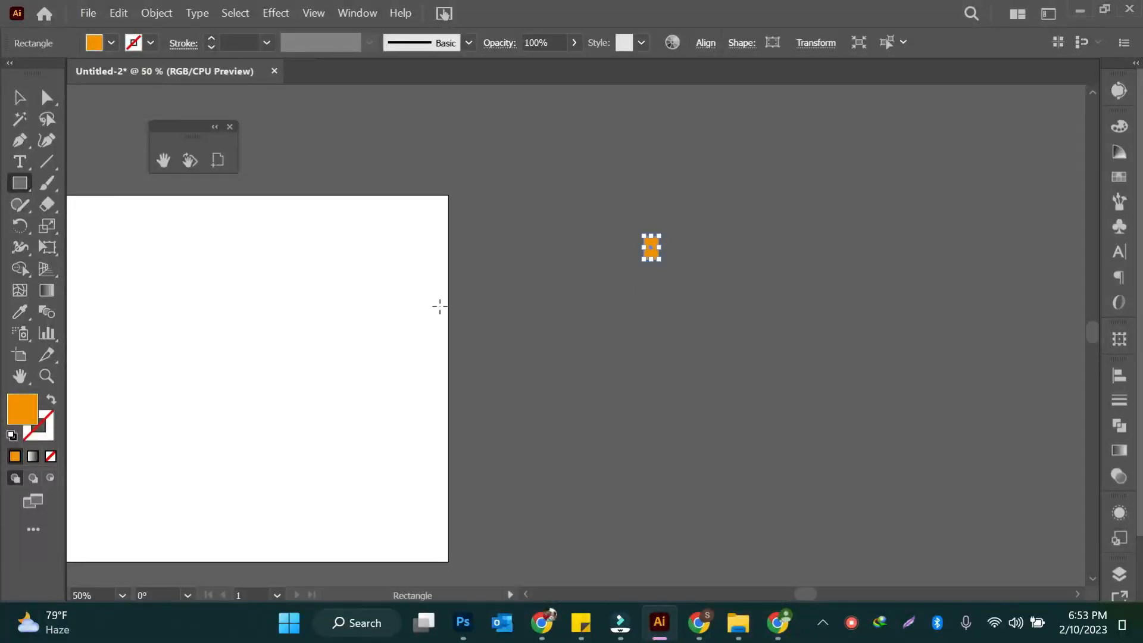
pyautogui.hscroll(-5, 439, 307)
pyautogui.moveTo(120, 395); pyautogui.dragTo(167, 428)
pyautogui.moveTo(292, 98); pyautogui.dragTo(346, 125)
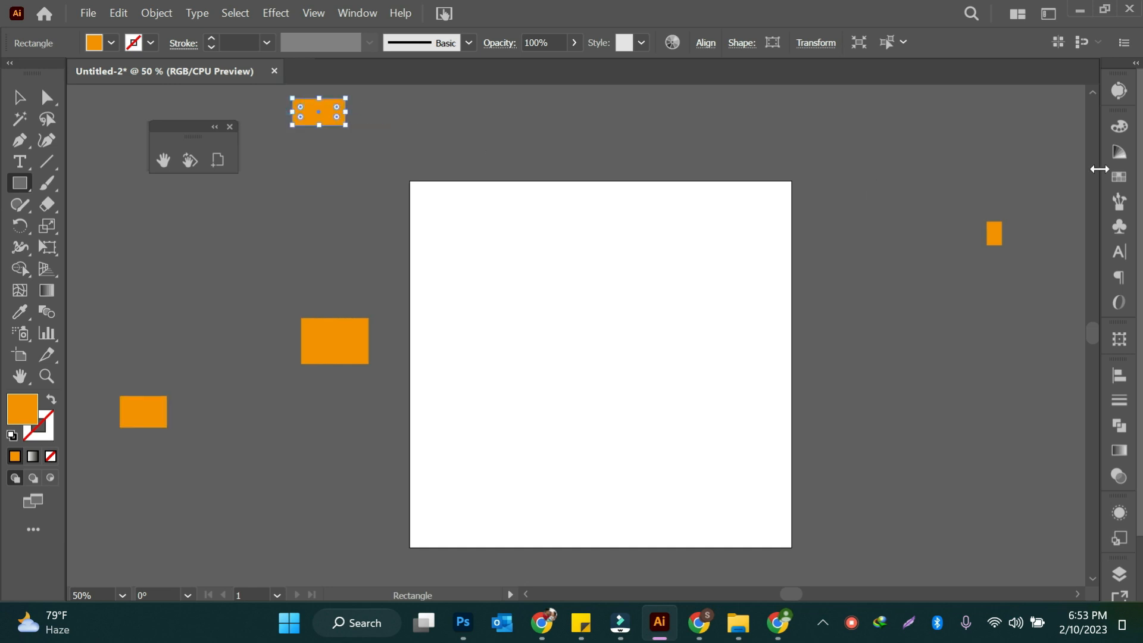
pyautogui.moveTo(955, 104); pyautogui.dragTo(1042, 160)
pyautogui.moveTo(915, 505); pyautogui.dragTo(988, 542)
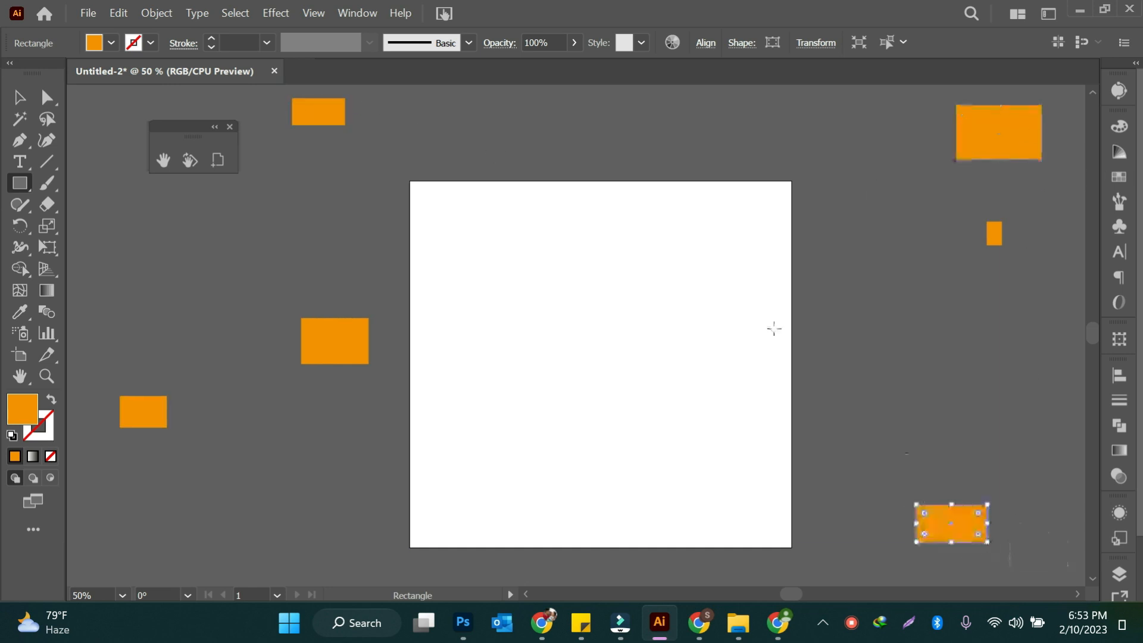
pyautogui.moveTo(504, 108); pyautogui.dragTo(573, 132)
pyautogui.moveTo(840, 94); pyautogui.dragTo(894, 120)
pyautogui.moveTo(986, 346); pyautogui.dragTo(1019, 394)
pyautogui.moveTo(256, 524); pyautogui.dragTo(301, 558)
pyautogui.moveTo(137, 224)
pyautogui.mouseDown()
pyautogui.moveTo(234, 309)
pyautogui.moveTo(226, 313)
pyautogui.mouseUp()
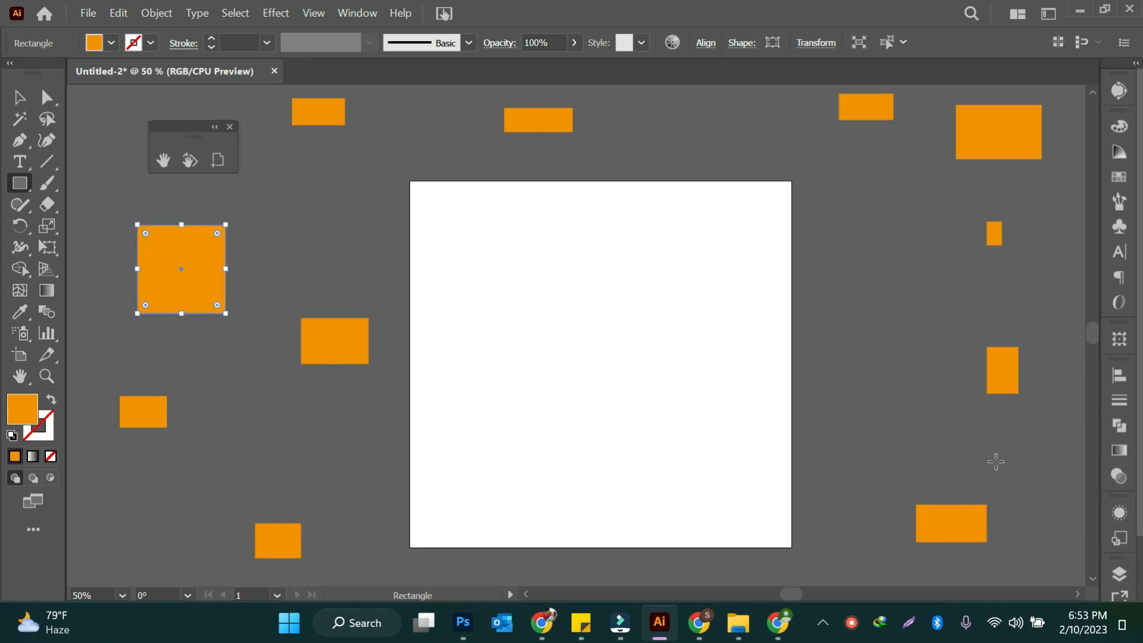
pyautogui.moveTo(898, 393); pyautogui.dragTo(971, 455)
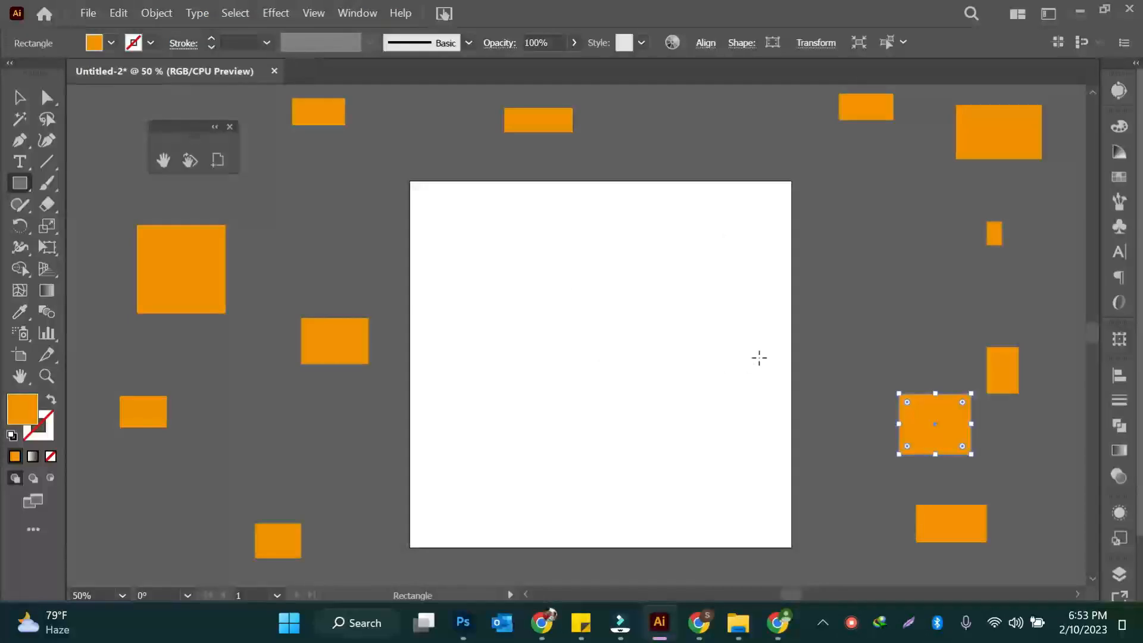
# Step: Draw a rectangle inside the artboard and change its fill to dark red
pyautogui.keyDown('ctrl'); pyautogui.keyDown('alt'); pyautogui.click(667, 331); pyautogui.keyUp('alt'); pyautogui.keyUp('ctrl')
pyautogui.keyDown('ctrl'); pyautogui.click(659, 336); pyautogui.keyUp('ctrl')
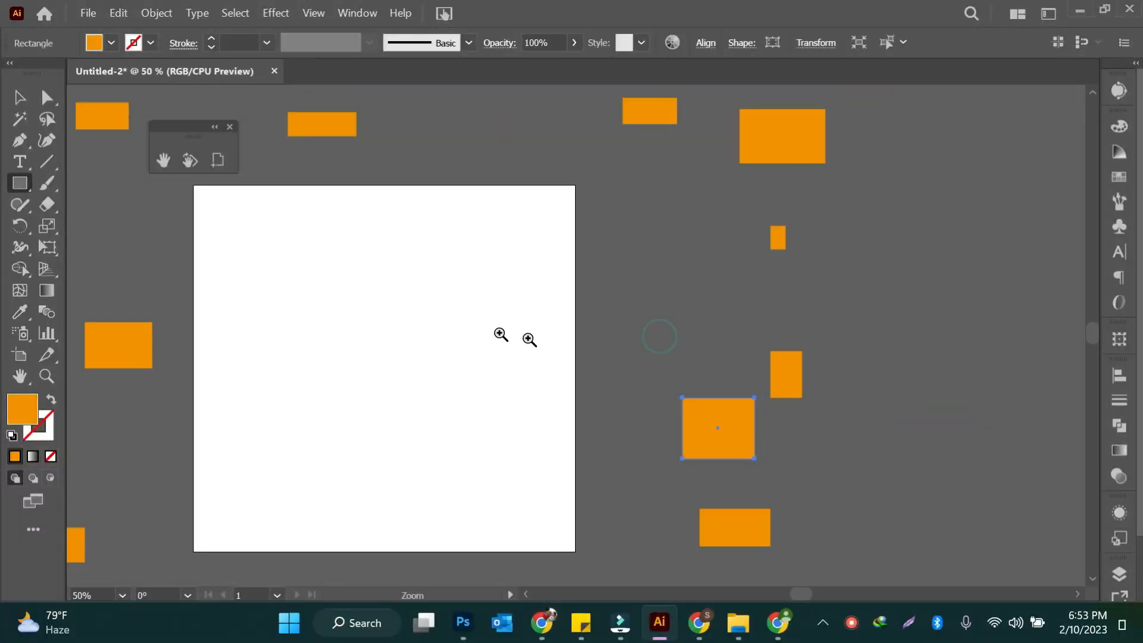
pyautogui.keyDown('ctrl'); pyautogui.click(464, 327); pyautogui.keyUp('ctrl')
pyautogui.scroll(-2, 522, 332)
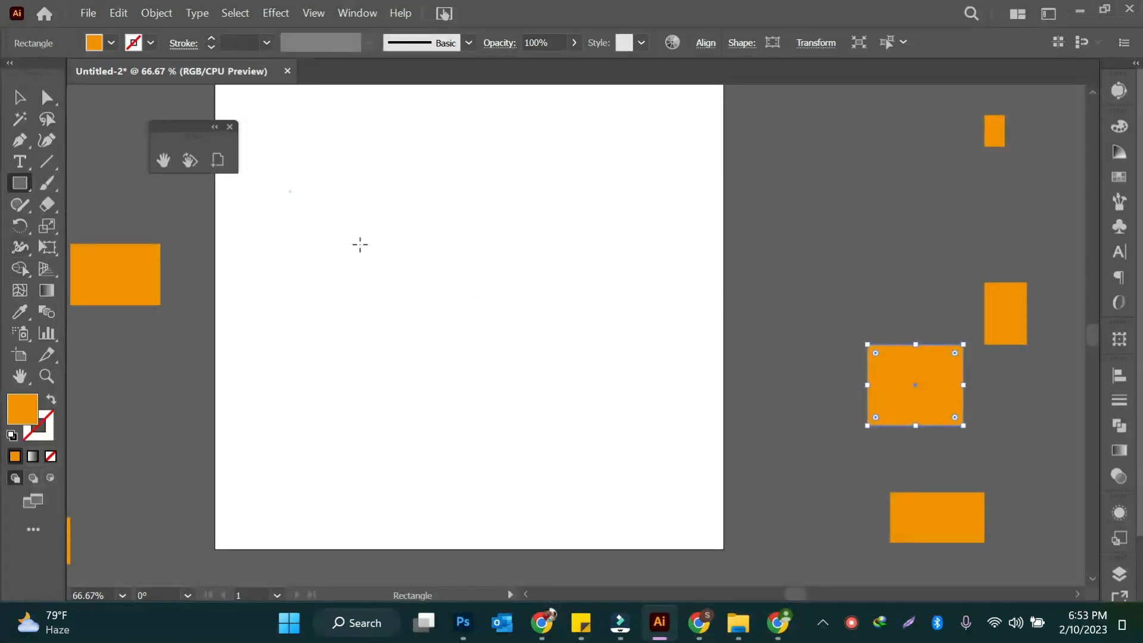
pyautogui.moveTo(367, 246); pyautogui.dragTo(446, 301)
pyautogui.click(112, 43)
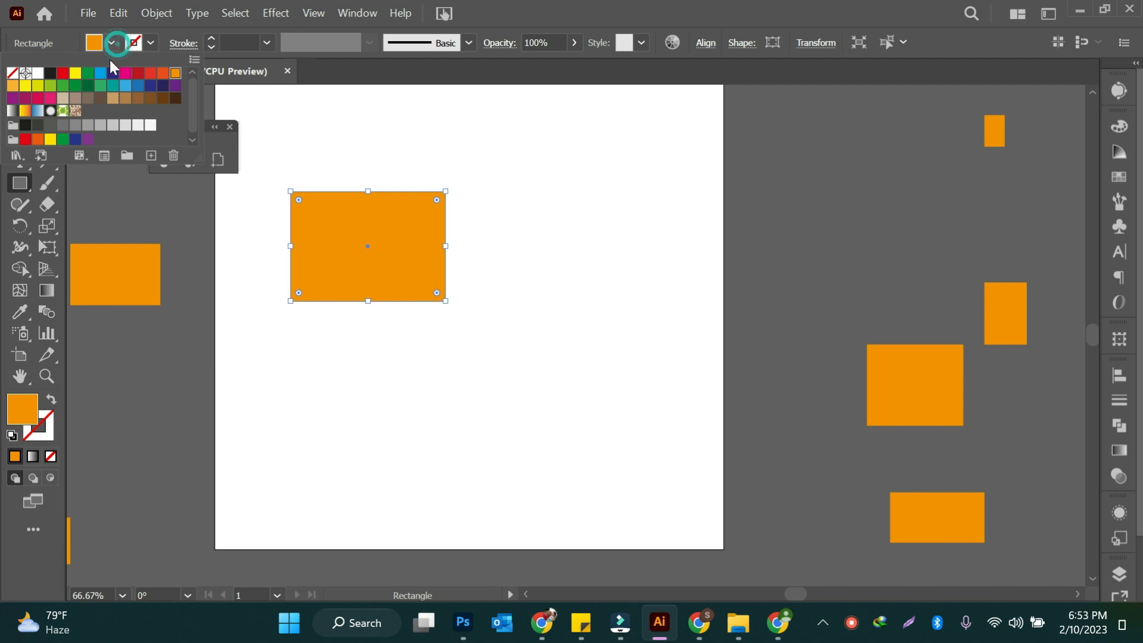
pyautogui.click(137, 72)
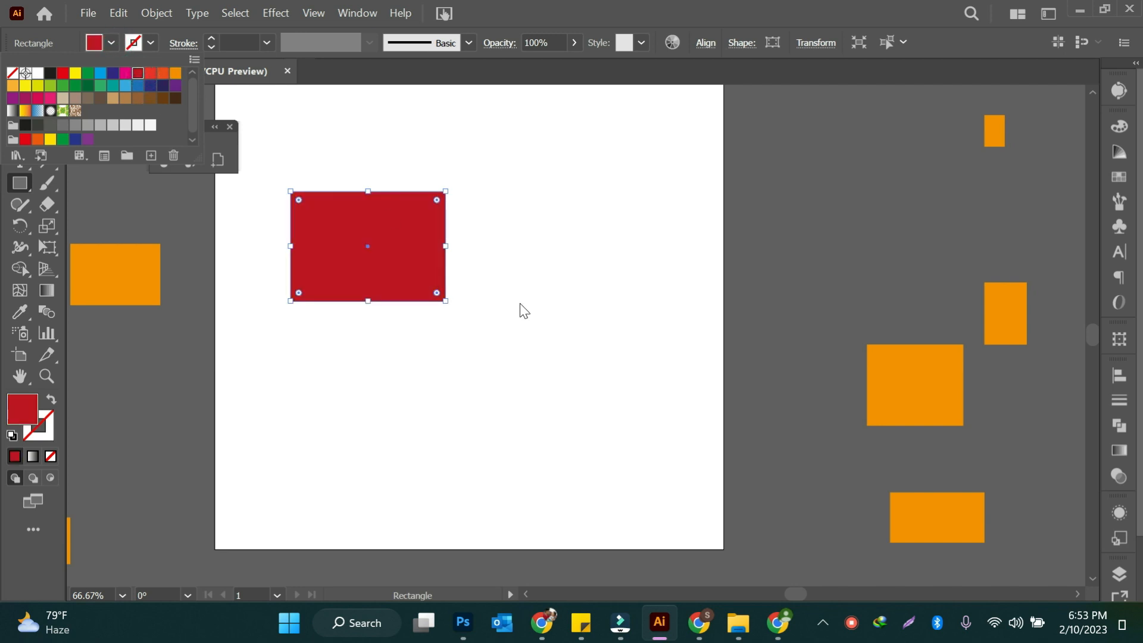
pyautogui.click(602, 289)
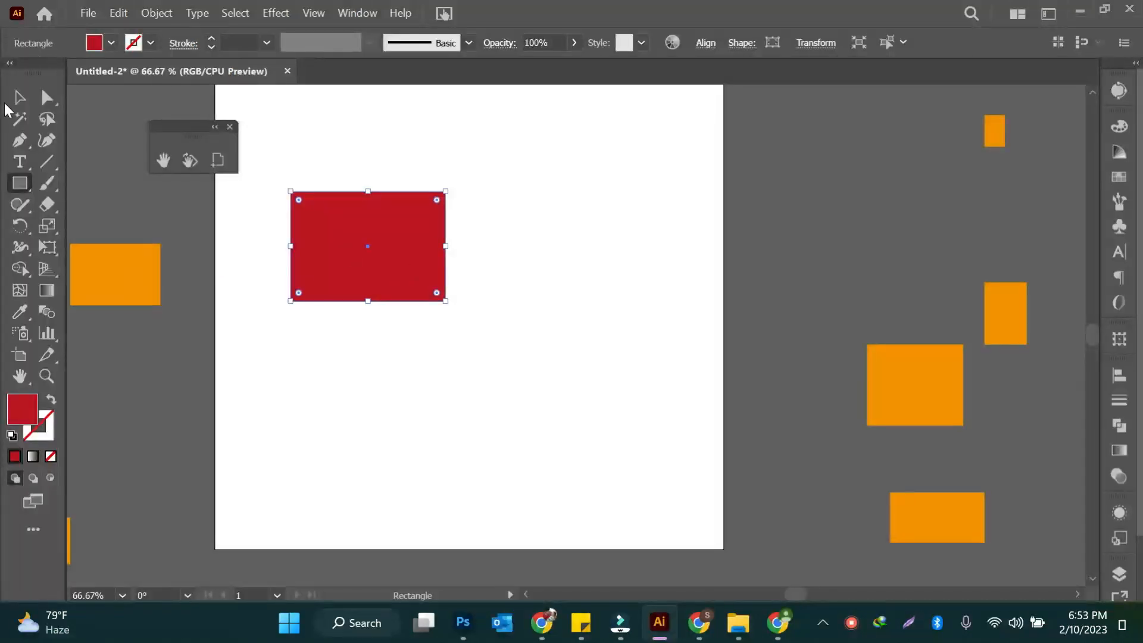
# Step: Move the red rectangle toward the artboard's centre and shift the floating Hand tools panel off the artboard
pyautogui.click(24, 105)
pyautogui.moveTo(409, 280); pyautogui.dragTo(485, 326)
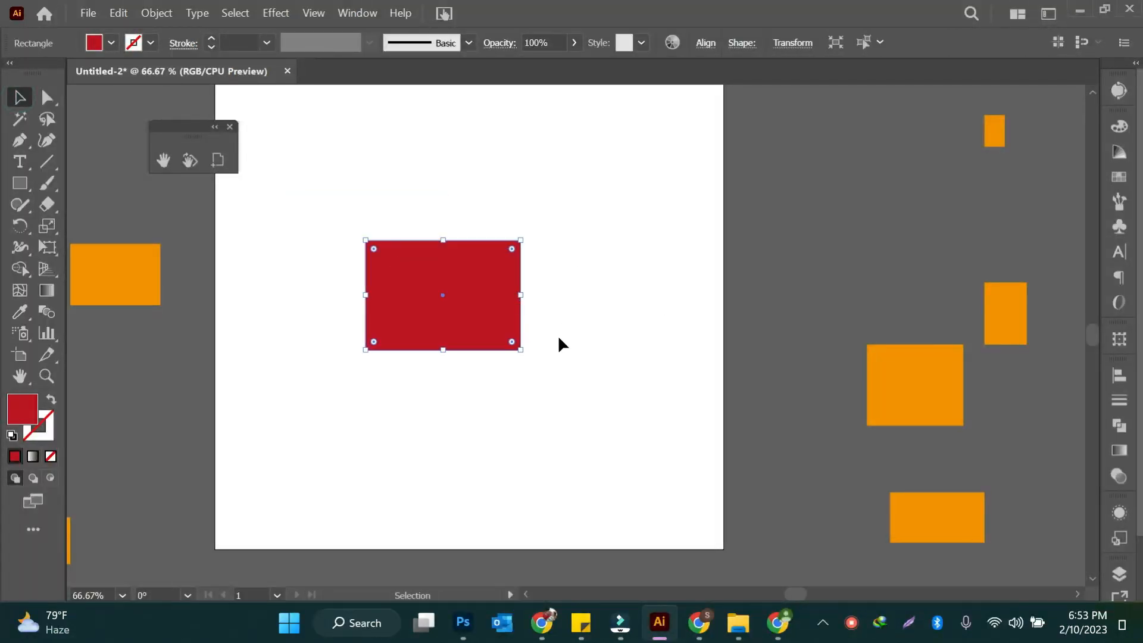
pyautogui.scroll(2, 557, 333)
pyautogui.scroll(-1, 557, 337)
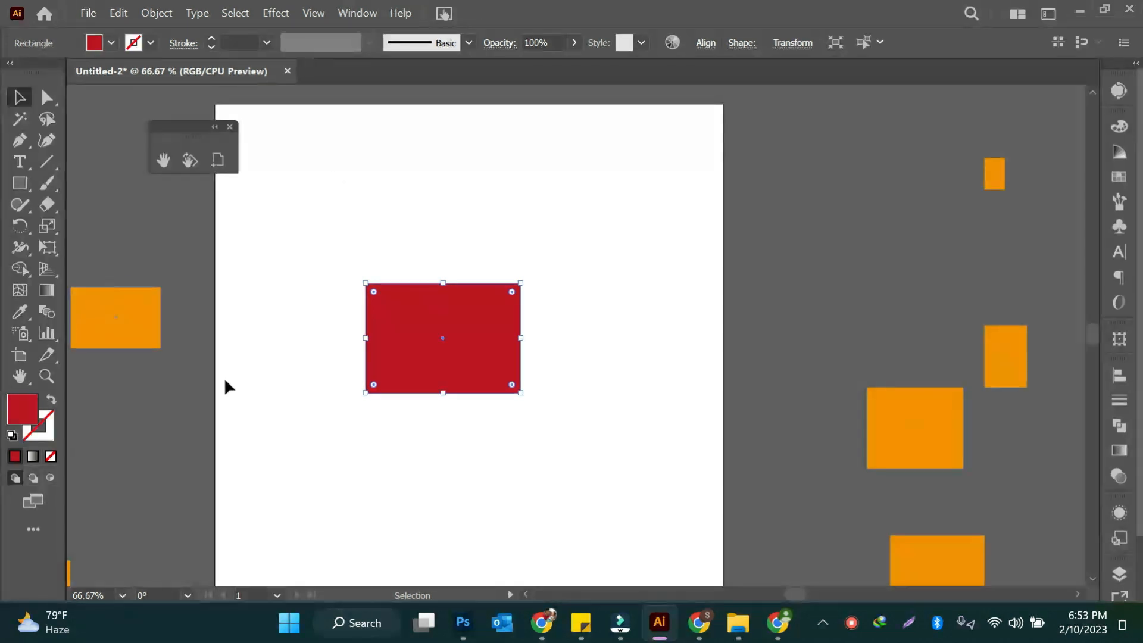
pyautogui.moveTo(480, 346); pyautogui.dragTo(509, 332)
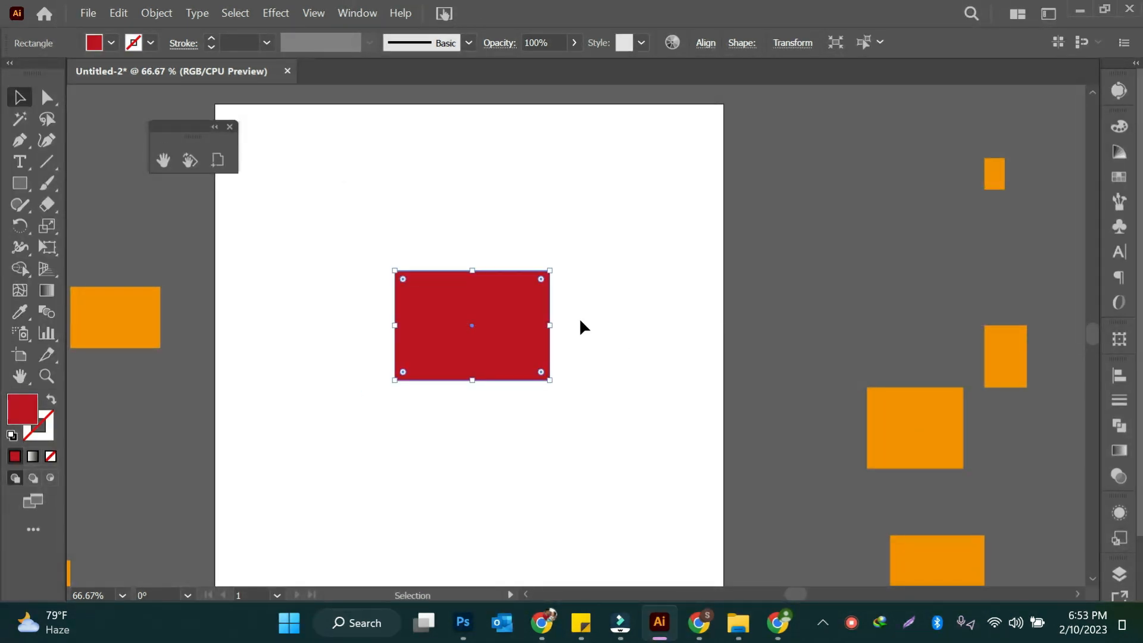
pyautogui.moveTo(193, 126); pyautogui.dragTo(124, 115)
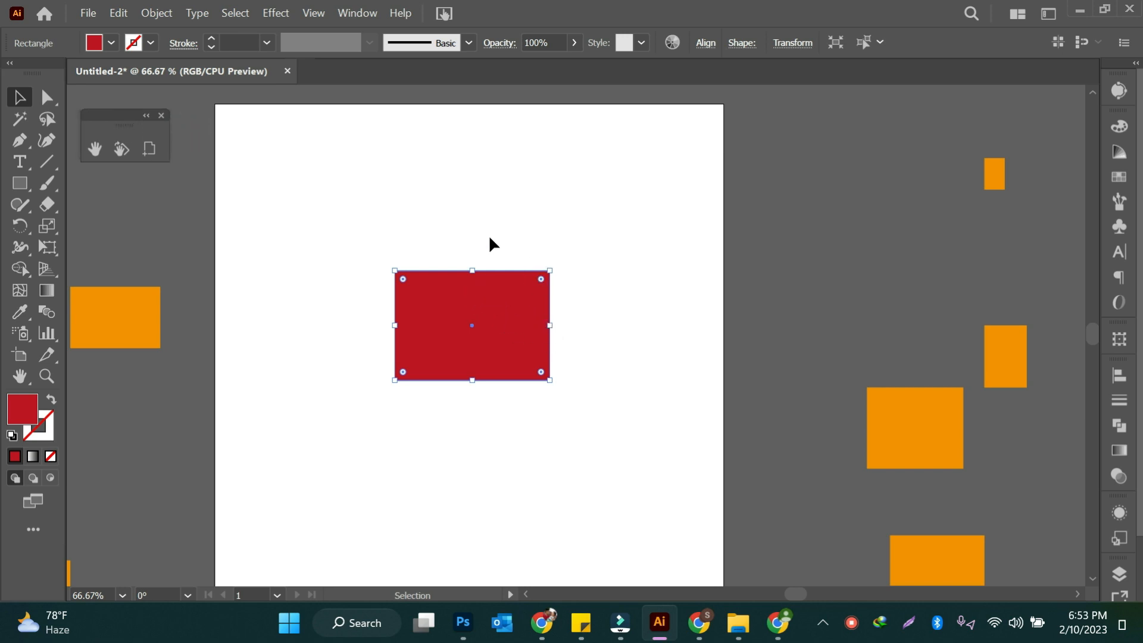
# Step: Scroll the view vertically to examine the areas above and below the artboard
pyautogui.scroll(5, 669, 250)
pyautogui.scroll(-2, 668, 254)
pyautogui.scroll(3, 669, 254)
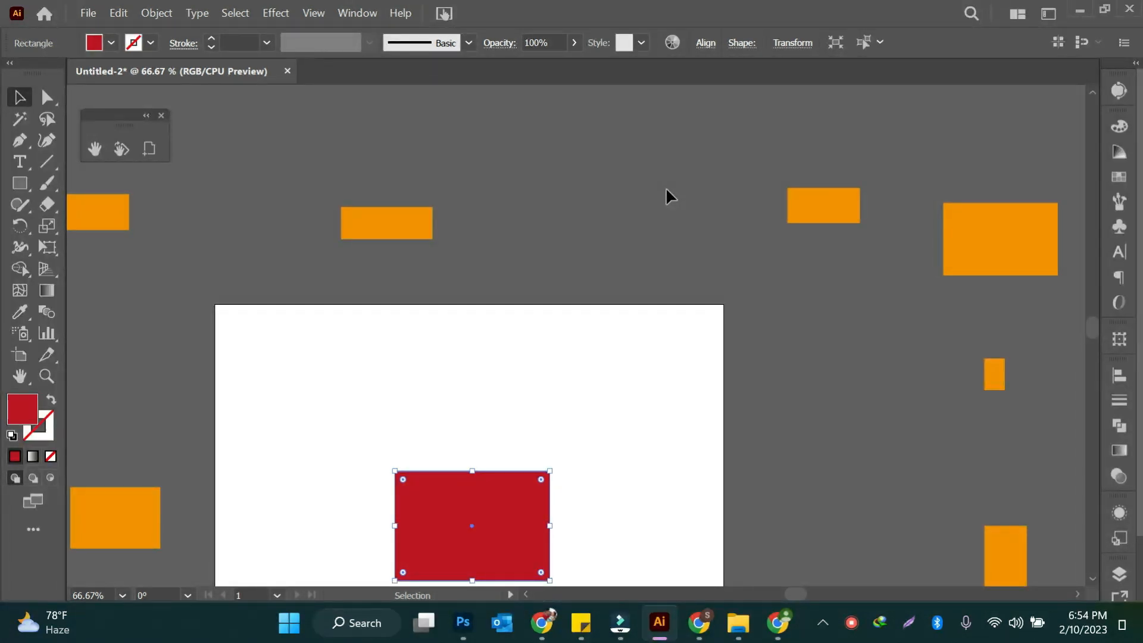
pyautogui.scroll(-6, 631, 202)
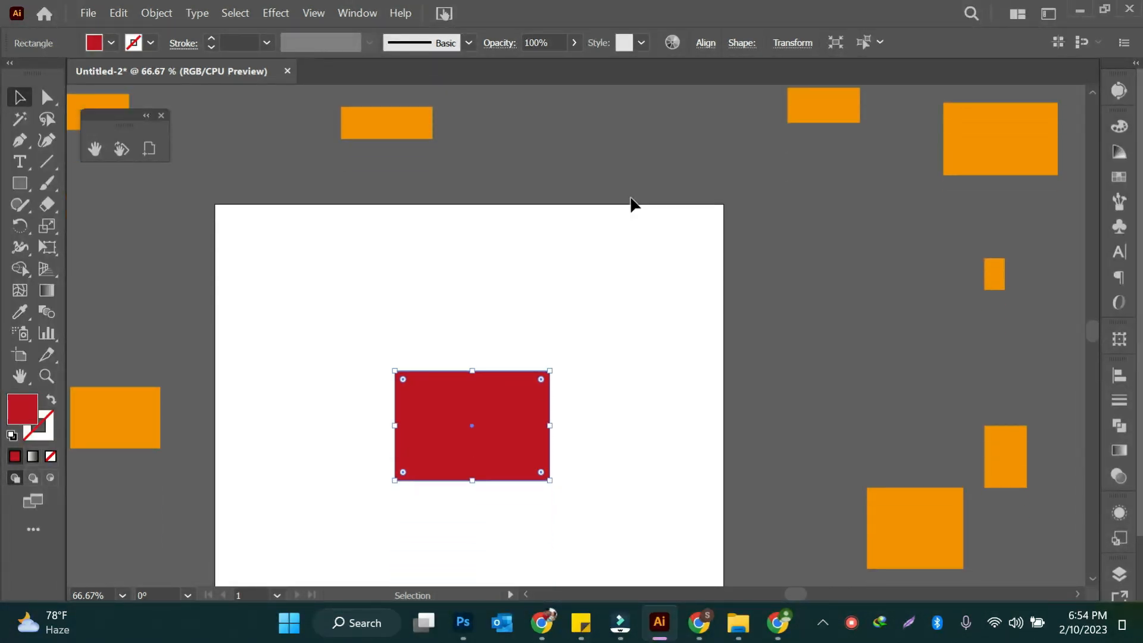
pyautogui.scroll(-3, 631, 202)
pyautogui.scroll(-6, 631, 202)
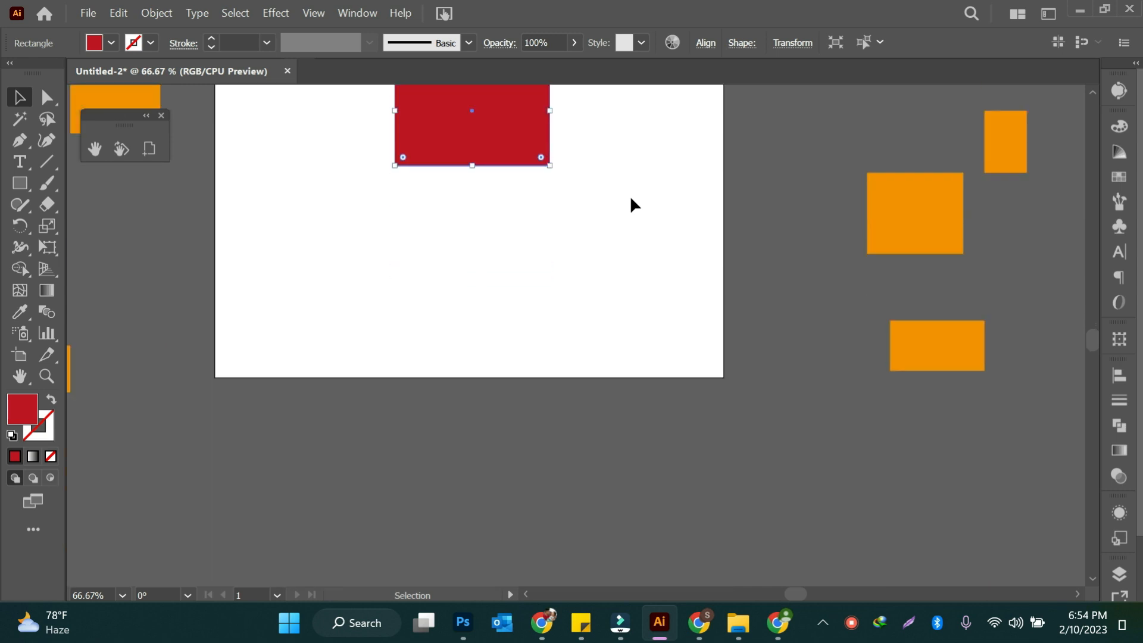
pyautogui.scroll(10, 632, 202)
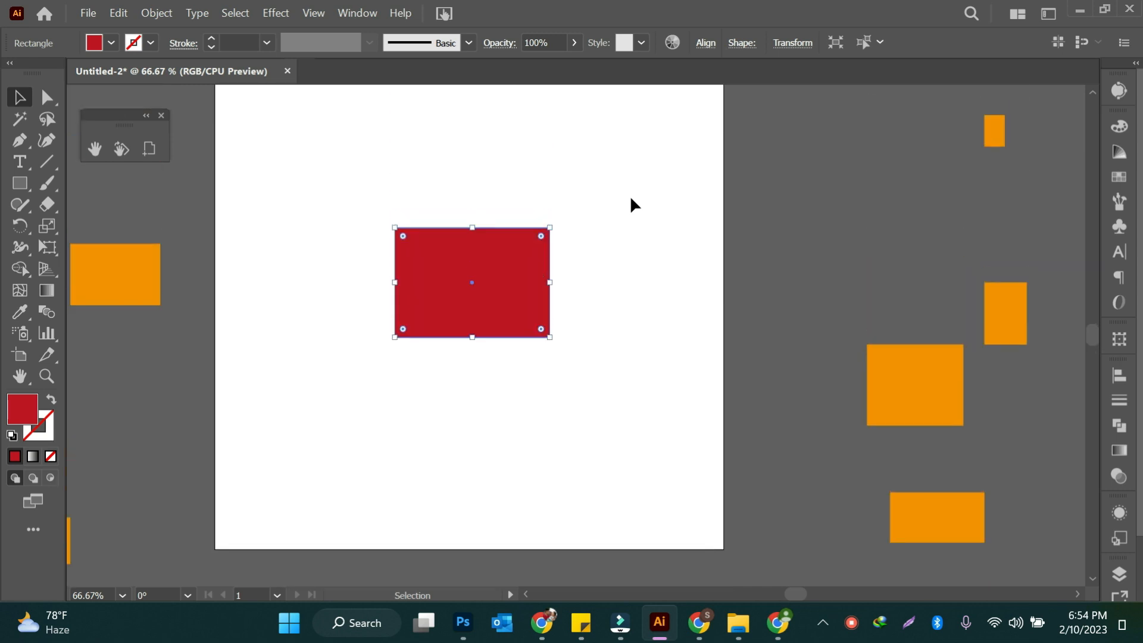
pyautogui.scroll(7, 631, 202)
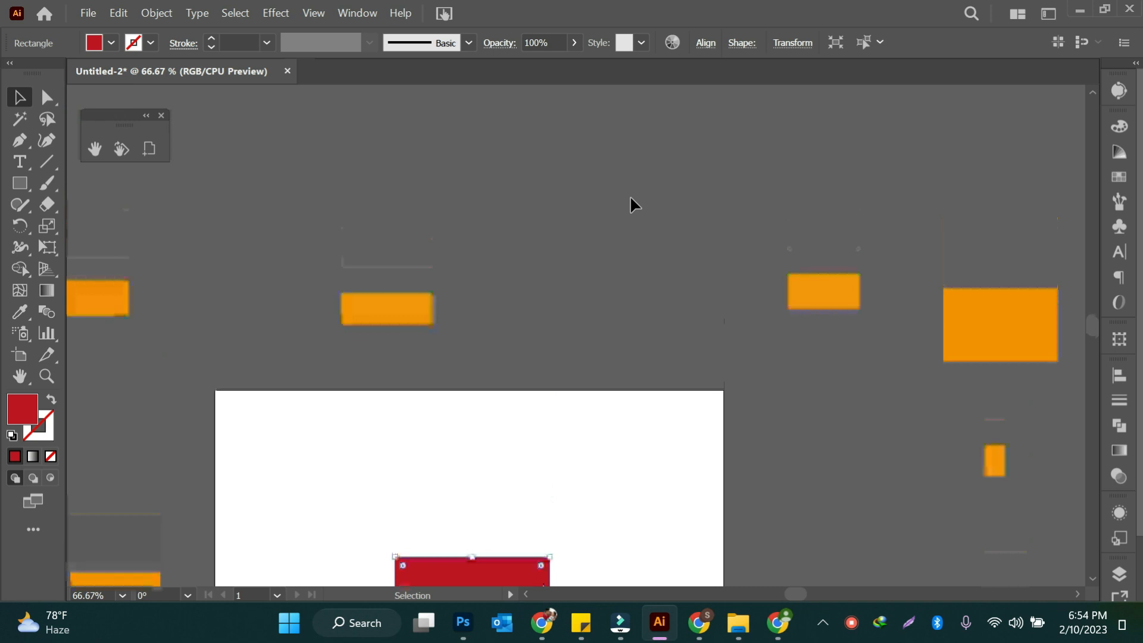
pyautogui.scroll(-2, 631, 202)
pyautogui.scroll(-5, 631, 202)
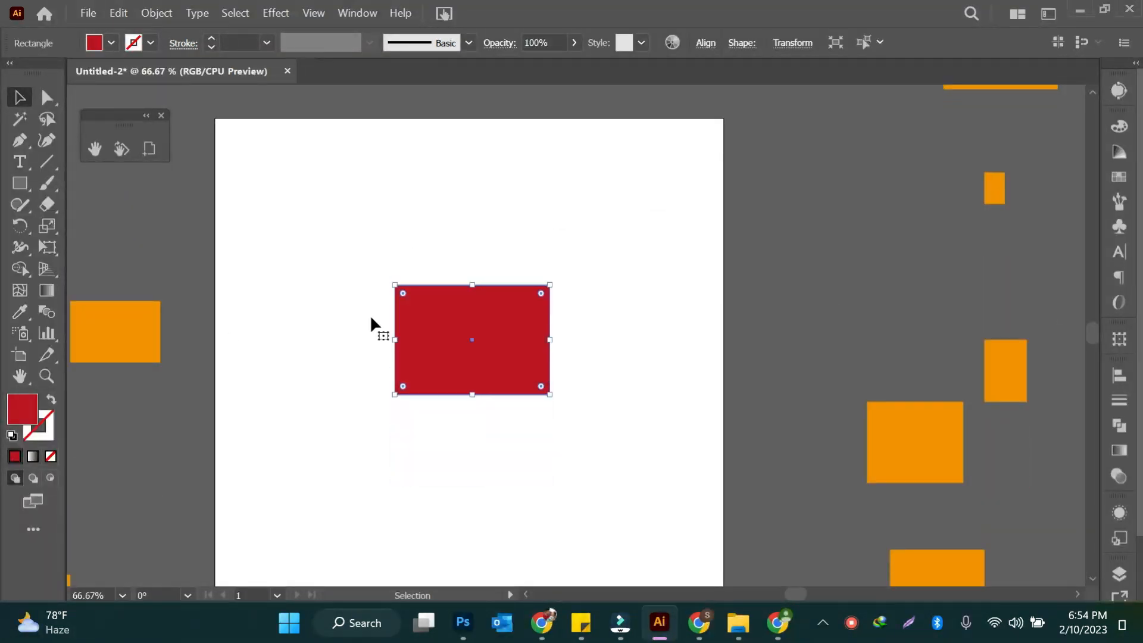
# Step: Scroll the view sideways to examine the rectangles on both sides of the artboard
pyautogui.press('a')
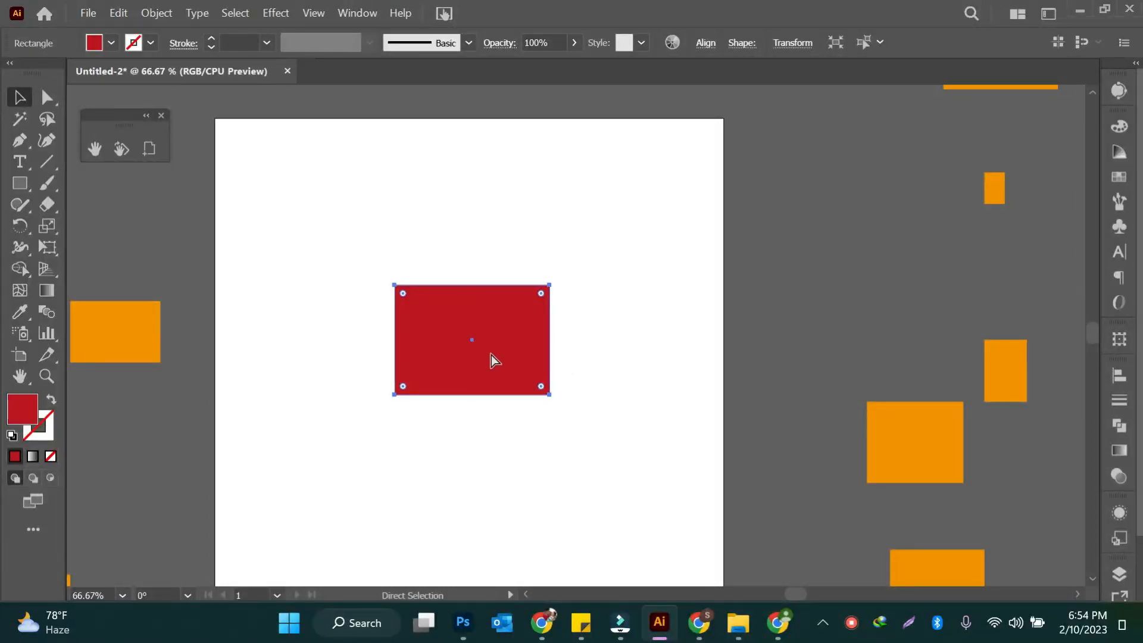
pyautogui.hscroll(-2, 492, 351)
pyautogui.hscroll(-10, 491, 351)
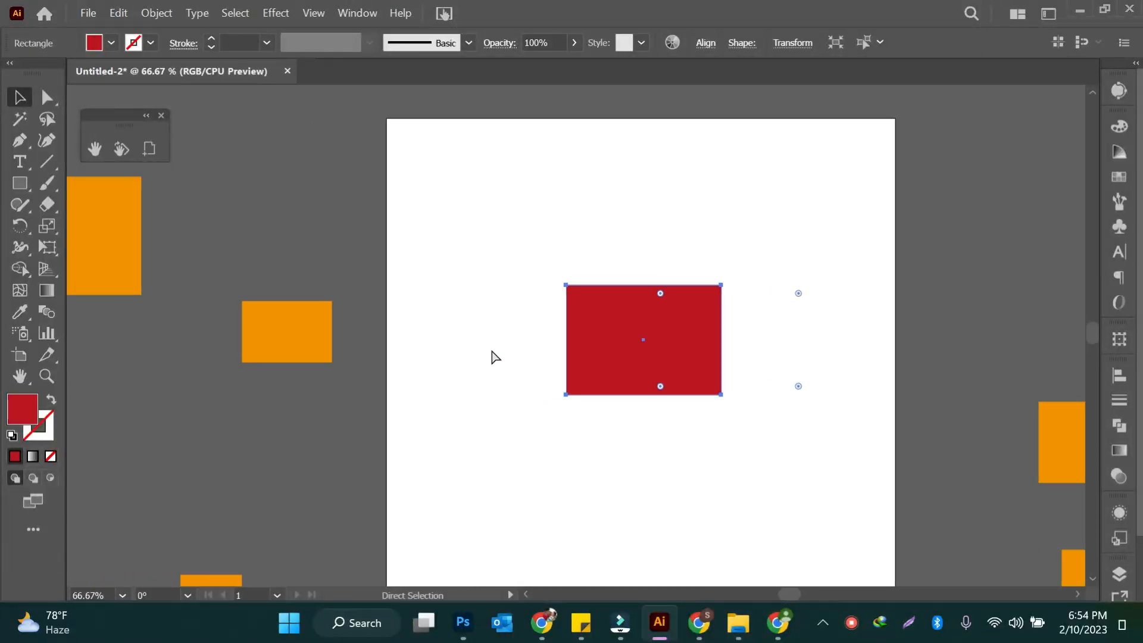
pyautogui.hscroll(10, 492, 351)
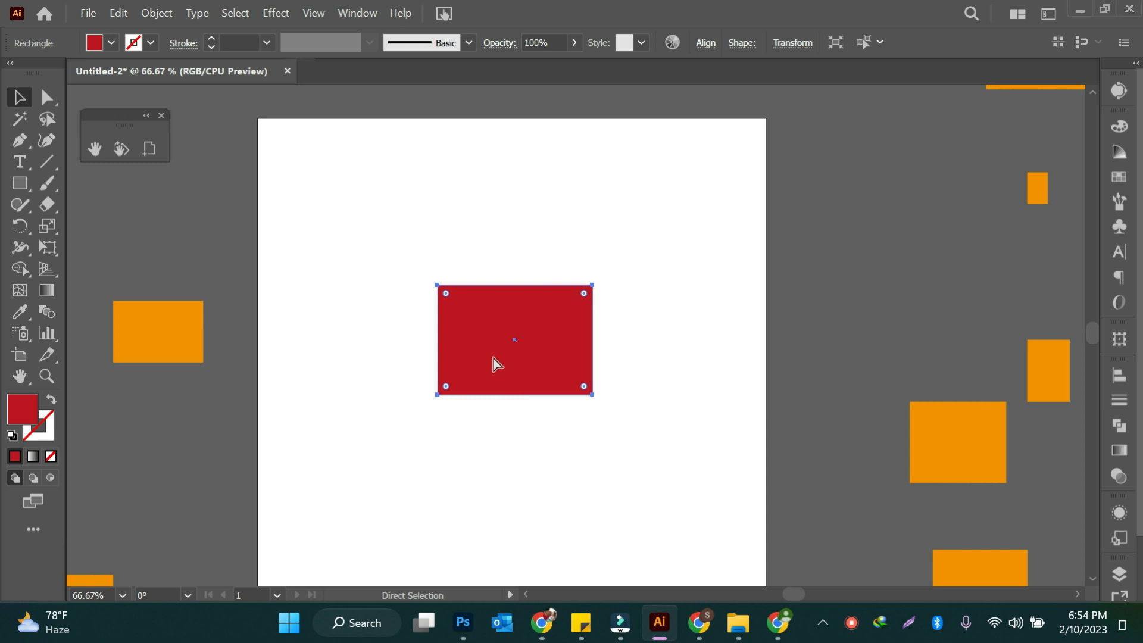
pyautogui.hscroll(-3, 493, 357)
pyautogui.hscroll(3, 493, 358)
pyautogui.press('v')
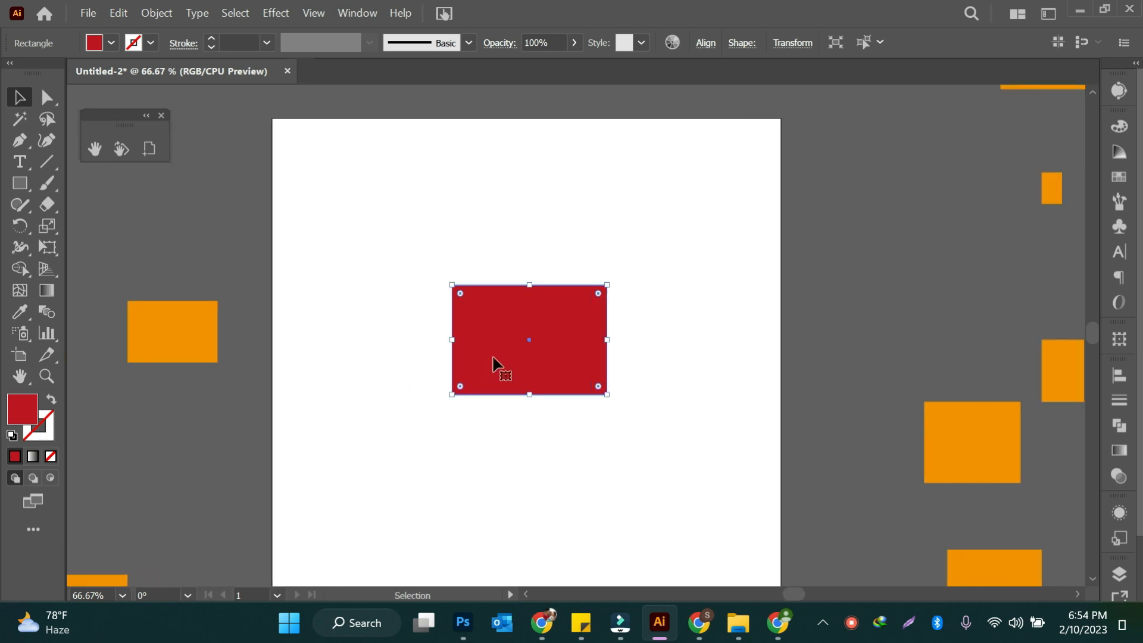
pyautogui.scroll(-2, 493, 358)
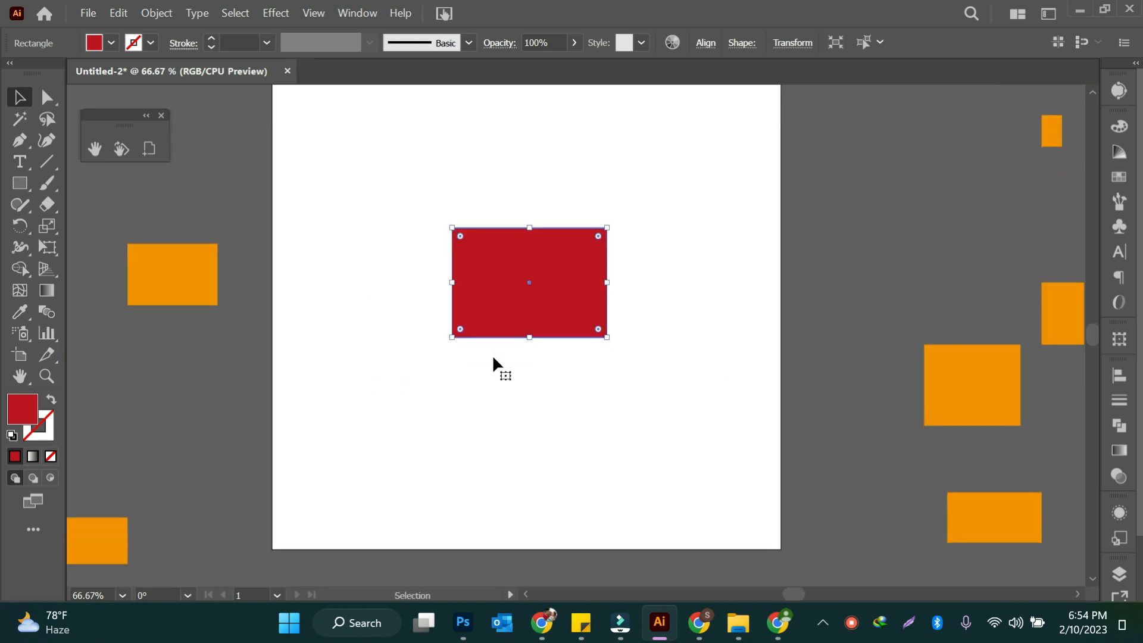
# Step: Pan freely around the artboard with the Hand tool to examine the surrounding orange rectangles
pyautogui.click(24, 380)
pyautogui.moveTo(452, 236); pyautogui.dragTo(778, 390)
pyautogui.moveTo(707, 285); pyautogui.dragTo(452, 370)
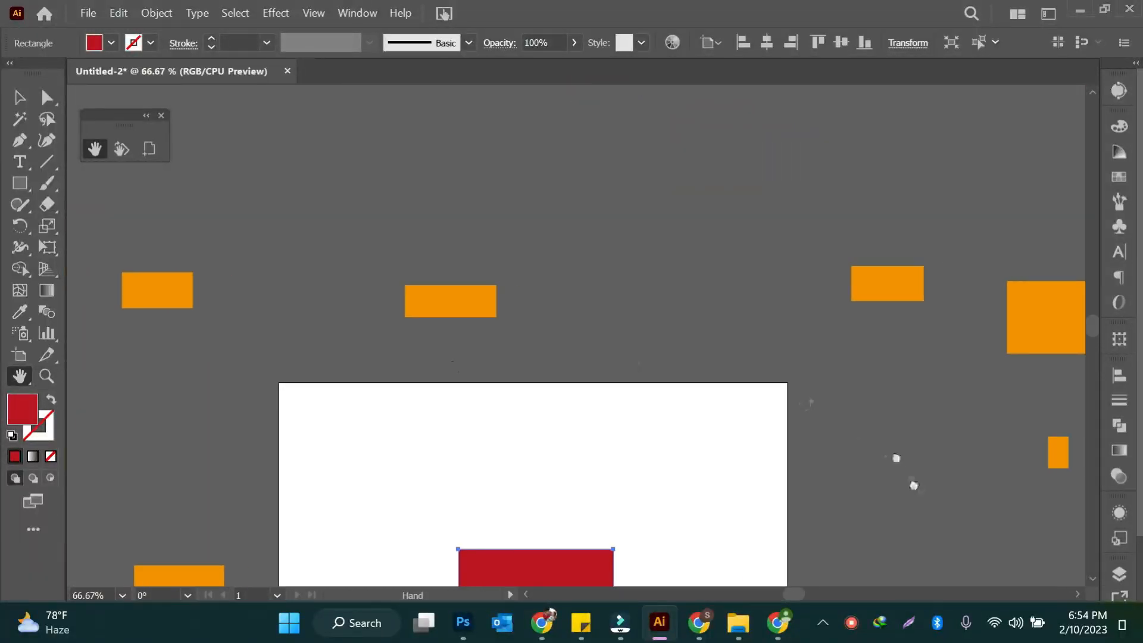
pyautogui.moveTo(914, 485); pyautogui.dragTo(783, 421)
pyautogui.moveTo(844, 465); pyautogui.dragTo(923, 276)
pyautogui.moveTo(544, 551); pyautogui.dragTo(717, 445)
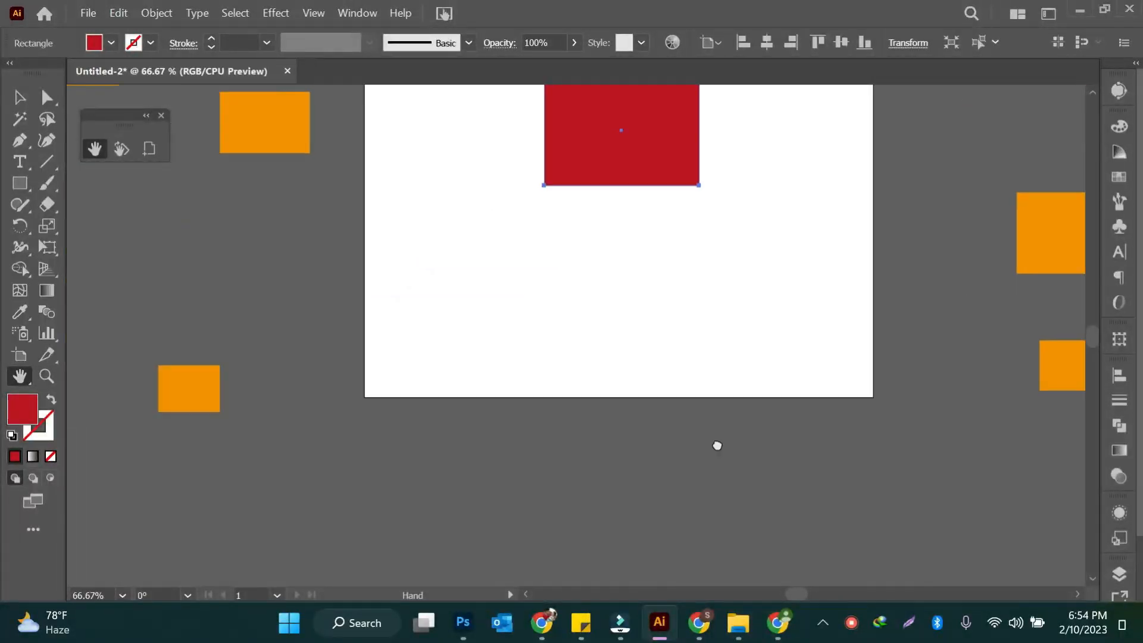
pyautogui.moveTo(266, 463); pyautogui.dragTo(421, 395)
pyautogui.moveTo(756, 232); pyautogui.dragTo(490, 441)
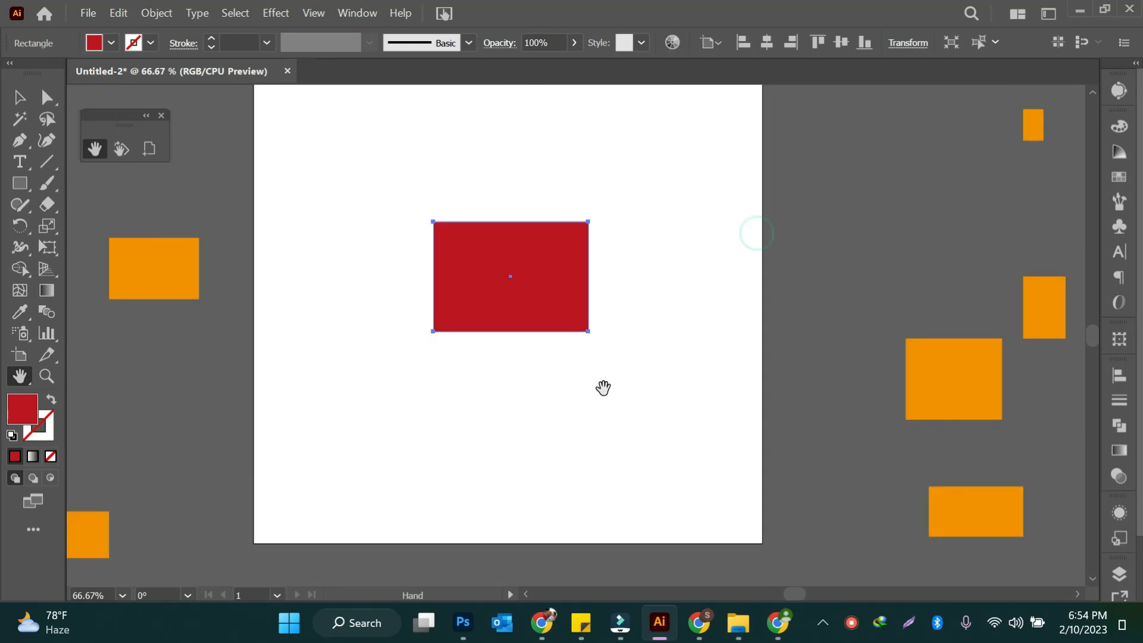
pyautogui.moveTo(763, 409); pyautogui.dragTo(669, 506)
pyautogui.moveTo(750, 379); pyautogui.dragTo(716, 429)
pyautogui.moveTo(768, 298); pyautogui.dragTo(860, 443)
pyautogui.moveTo(459, 390); pyautogui.dragTo(719, 253)
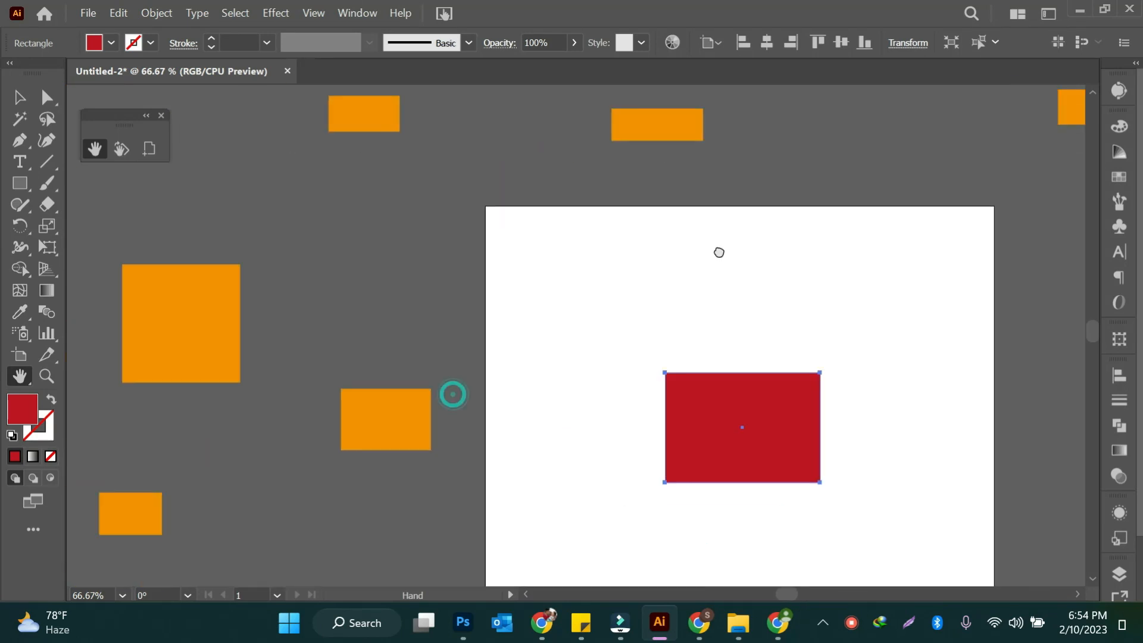
pyautogui.moveTo(585, 488); pyautogui.dragTo(430, 418)
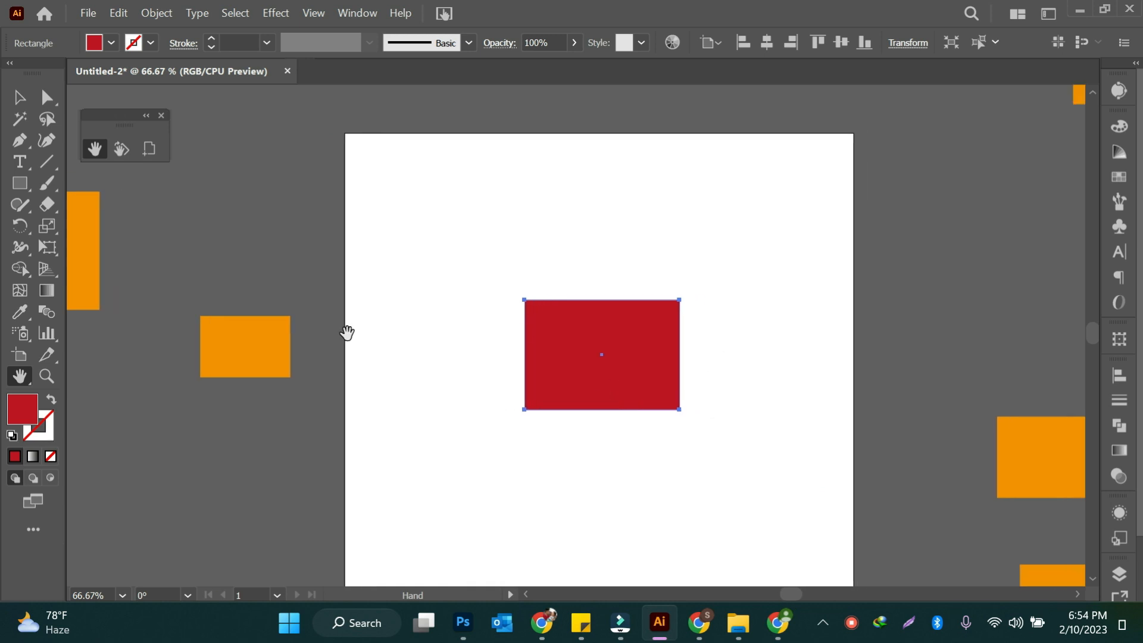
# Step: Move the orange rectangle nearest the artboard's left edge slightly downward with the Selection tool
pyautogui.click(19, 97)
pyautogui.moveTo(248, 360); pyautogui.dragTo(277, 388)
pyautogui.scroll(-1, 667, 457)
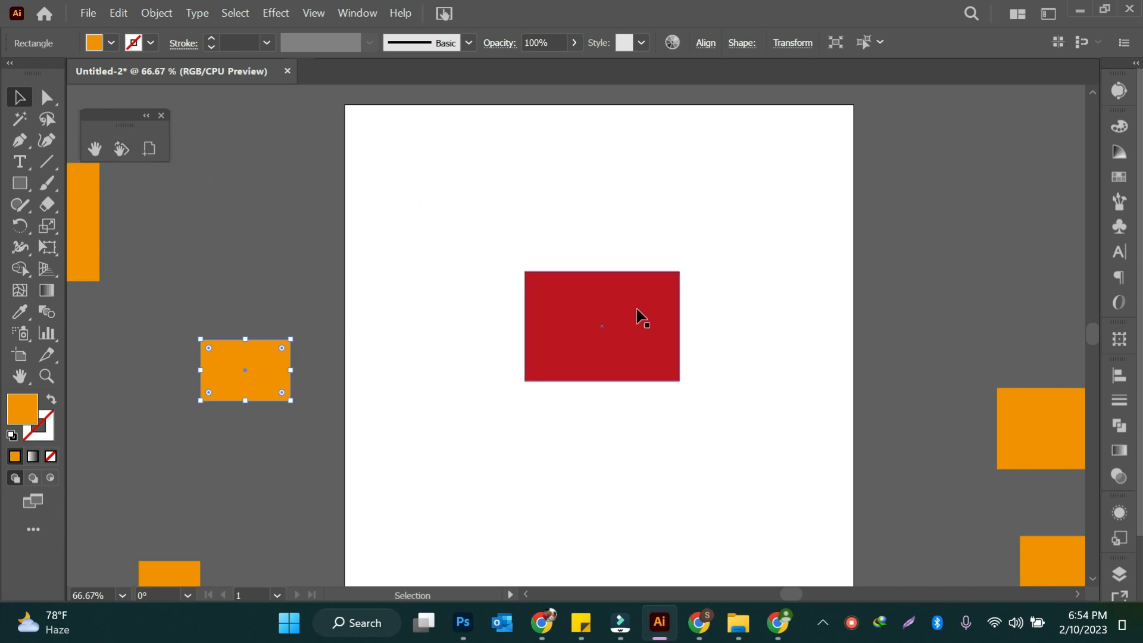
pyautogui.scroll(-1, 638, 315)
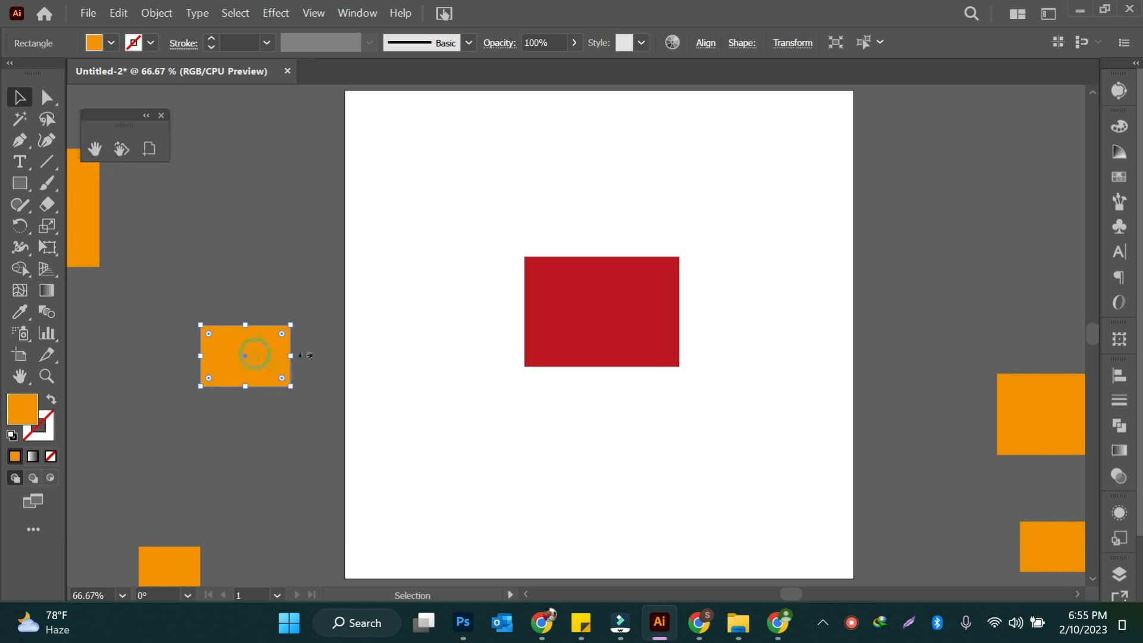
# Step: Rotate the orange rectangle nearest the artboard's left edge freehand, finishing with a slight clockwise tilt
pyautogui.moveTo(298, 393); pyautogui.dragTo(250, 420)
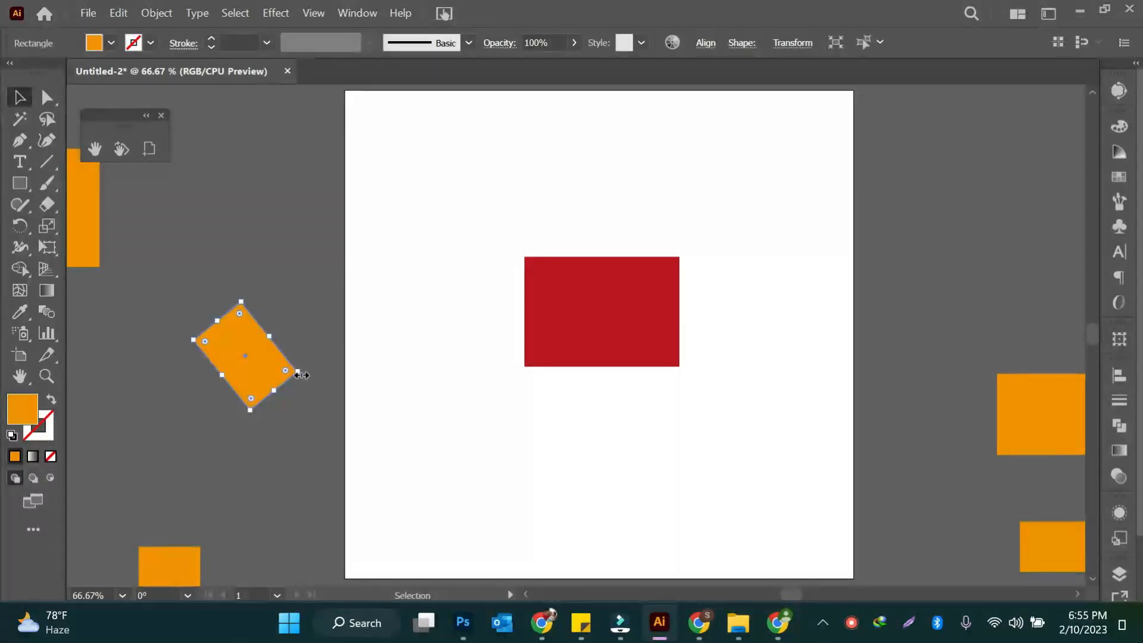
pyautogui.moveTo(307, 374)
pyautogui.mouseDown()
pyautogui.moveTo(309, 338)
pyautogui.moveTo(320, 365)
pyautogui.mouseUp()
pyautogui.moveTo(273, 298); pyautogui.dragTo(301, 319)
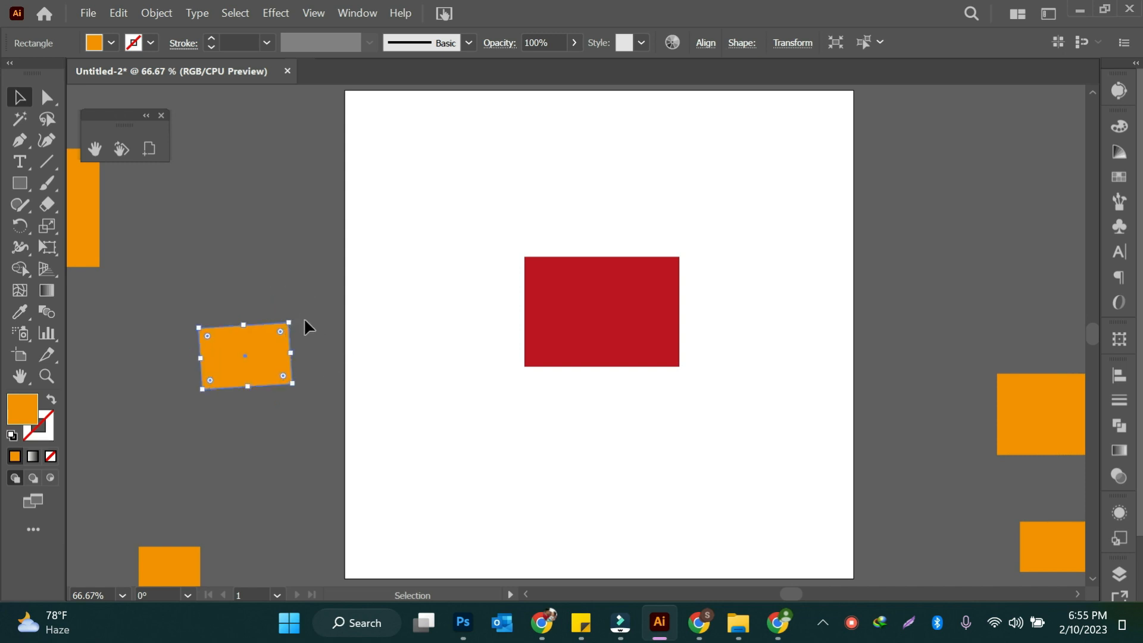
pyautogui.moveTo(298, 318); pyautogui.dragTo(305, 328)
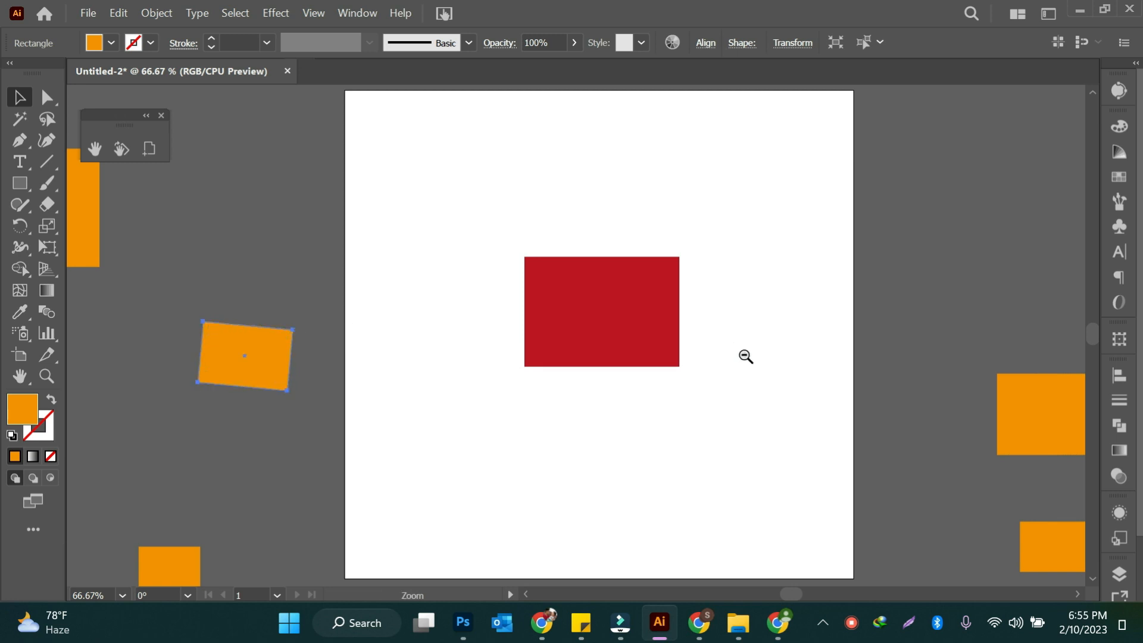
# Step: Delete all the orange rectangles around the artboard except the large square on its left
pyautogui.keyDown('ctrl'); pyautogui.keyDown('alt'); pyautogui.click(744, 356); pyautogui.keyUp('alt'); pyautogui.keyUp('ctrl')
pyautogui.keyDown('ctrl'); pyautogui.keyDown('alt'); pyautogui.click(559, 362); pyautogui.keyUp('alt'); pyautogui.keyUp('ctrl')
pyautogui.scroll(2, 558, 362)
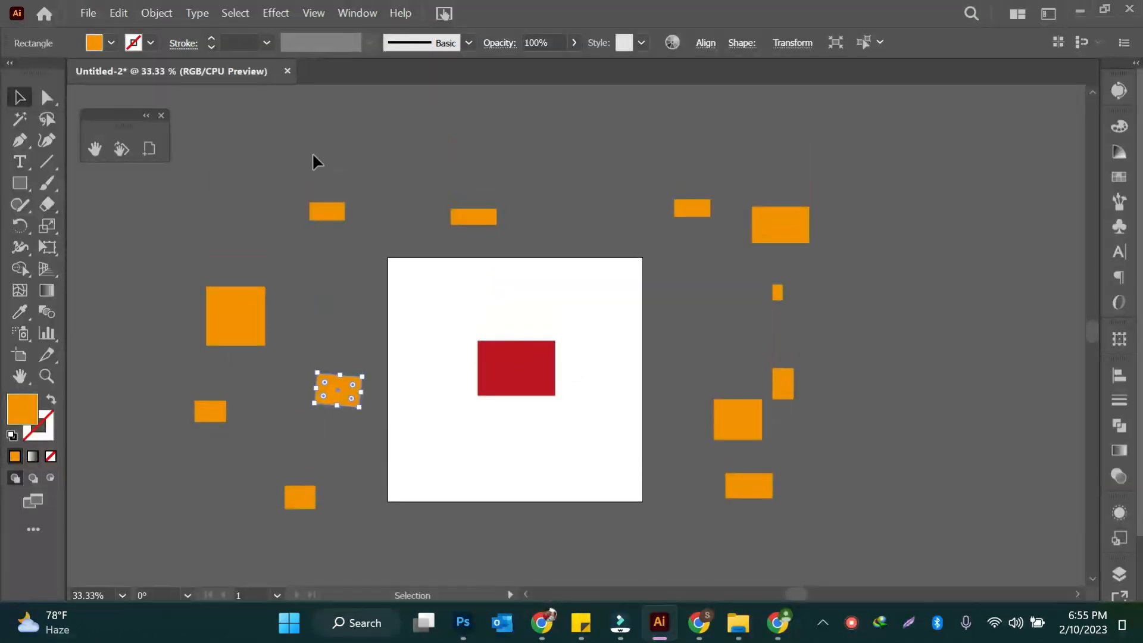
pyautogui.moveTo(874, 265); pyautogui.dragTo(874, 264)
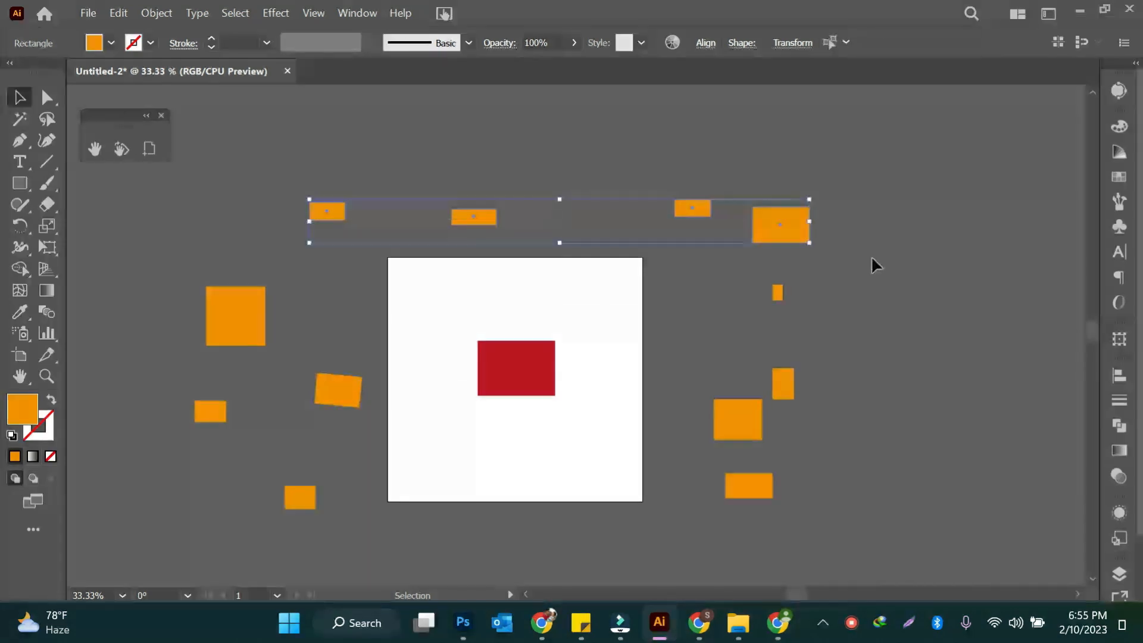
pyautogui.press('Delete')
pyautogui.moveTo(909, 517); pyautogui.dragTo(913, 531)
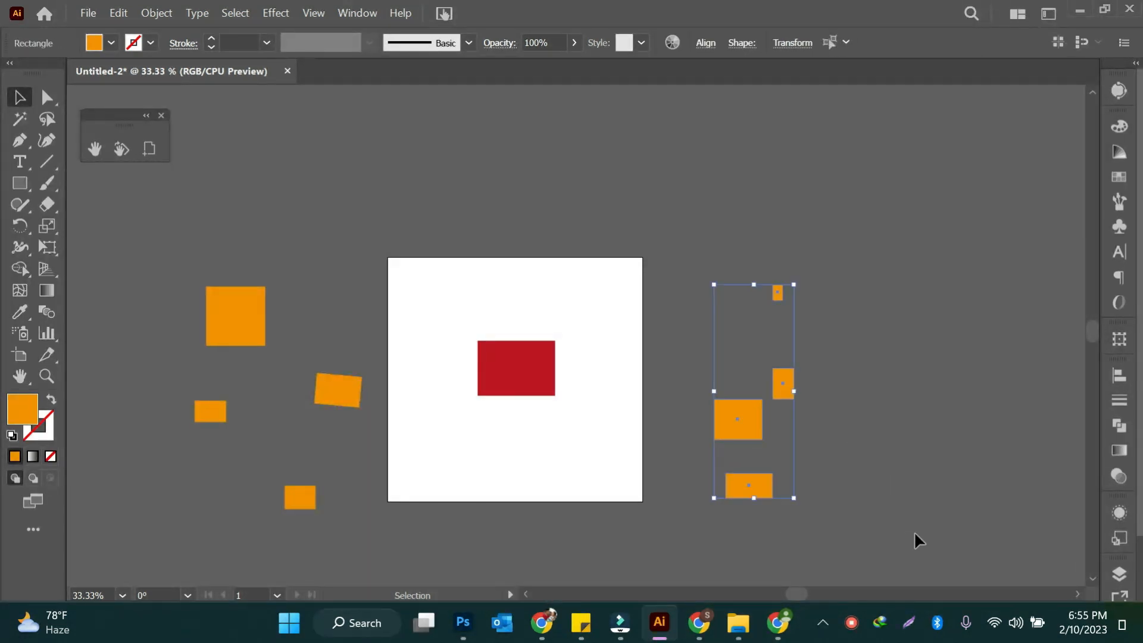
pyautogui.press('Delete')
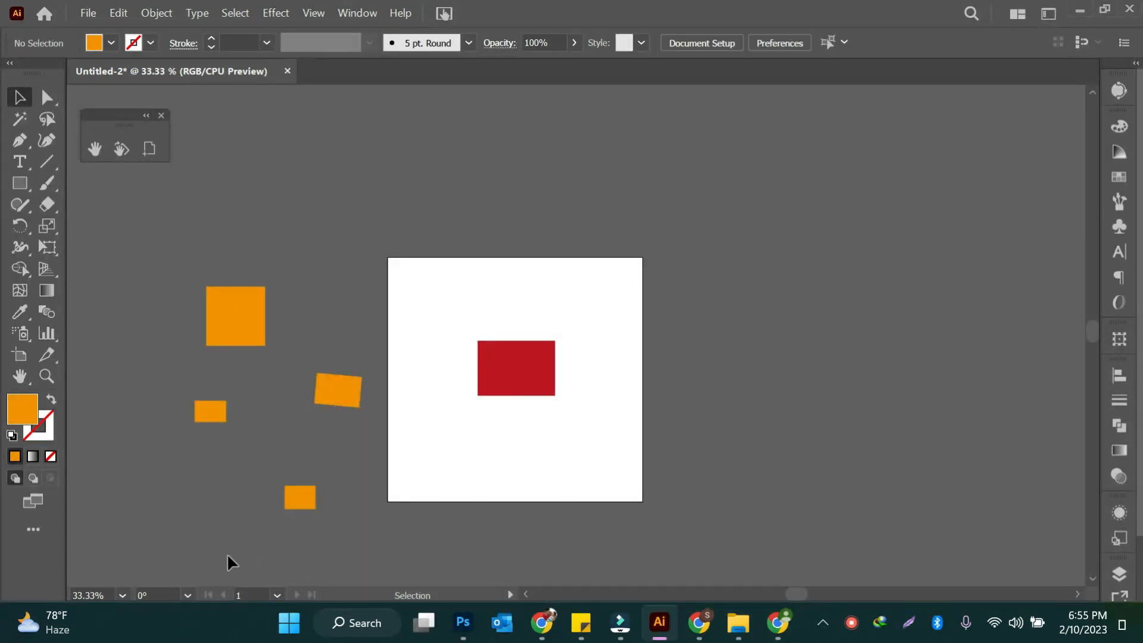
pyautogui.moveTo(173, 360); pyautogui.dragTo(373, 547)
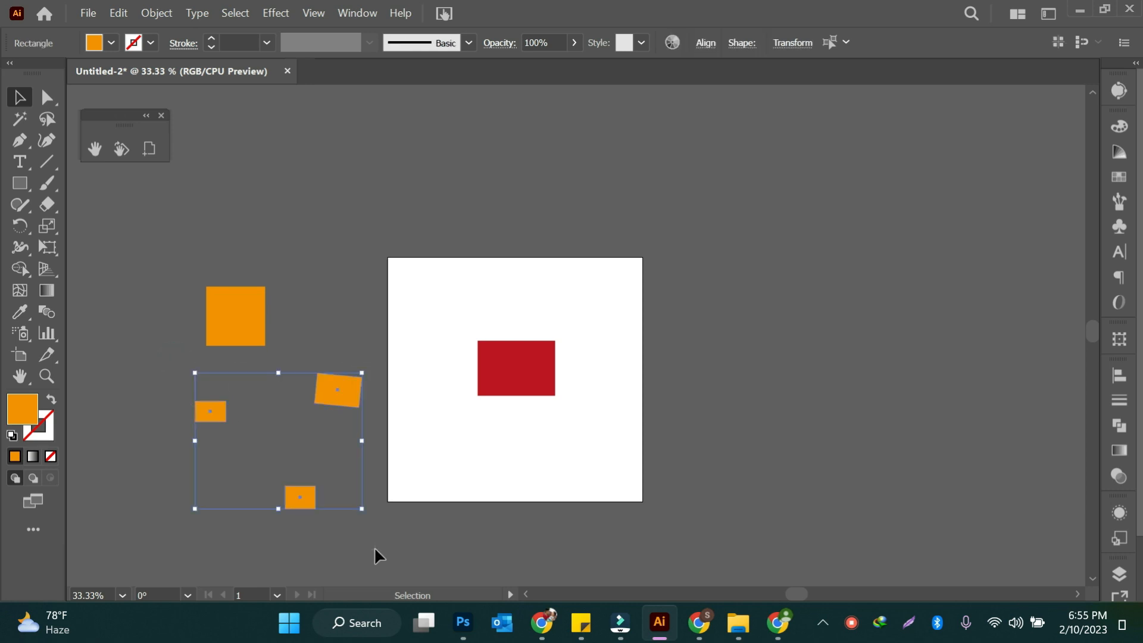
pyautogui.press('Delete')
# Step: Move the remaining orange square closer to the artboard's left edge
pyautogui.moveTo(244, 326); pyautogui.dragTo(330, 362)
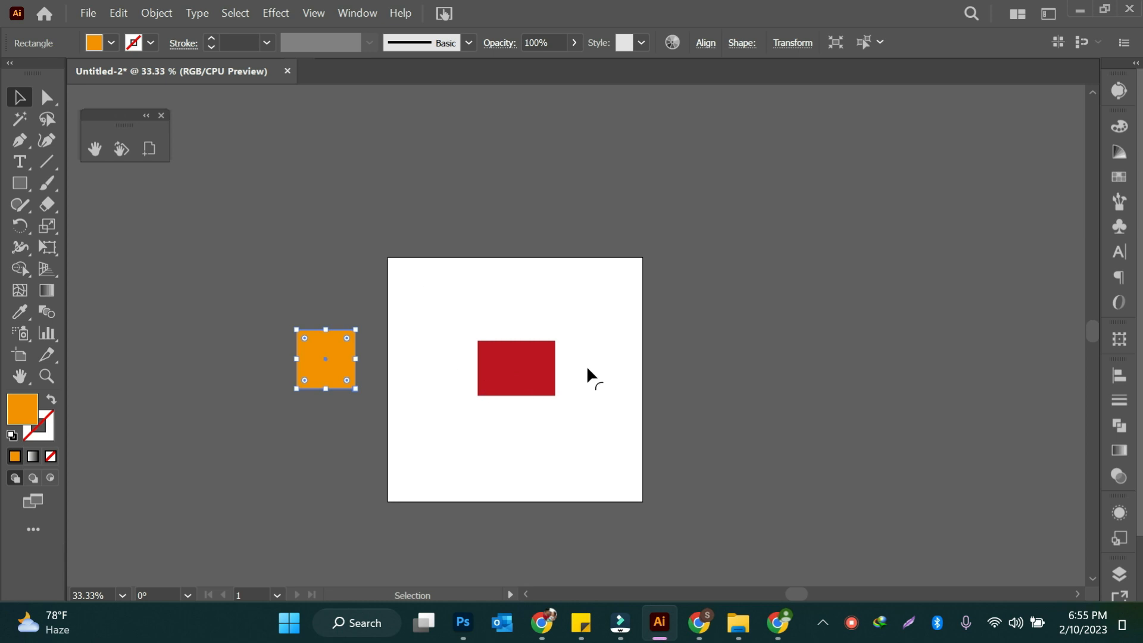
pyautogui.hscroll(1, 555, 343)
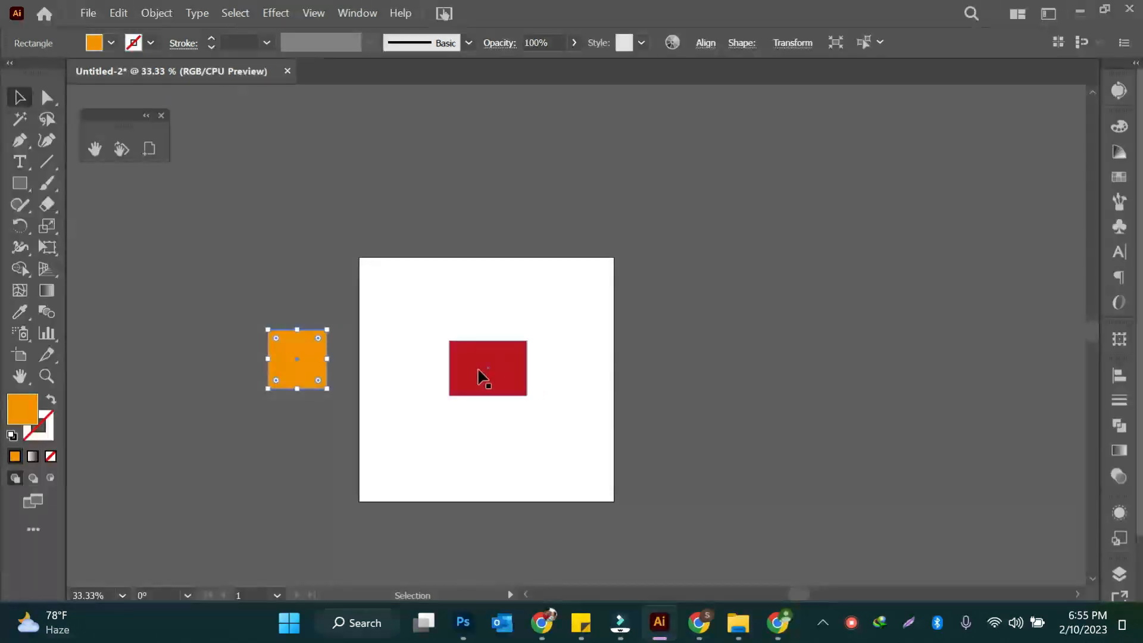
pyautogui.scroll(2, 480, 376)
pyautogui.scroll(-3, 480, 374)
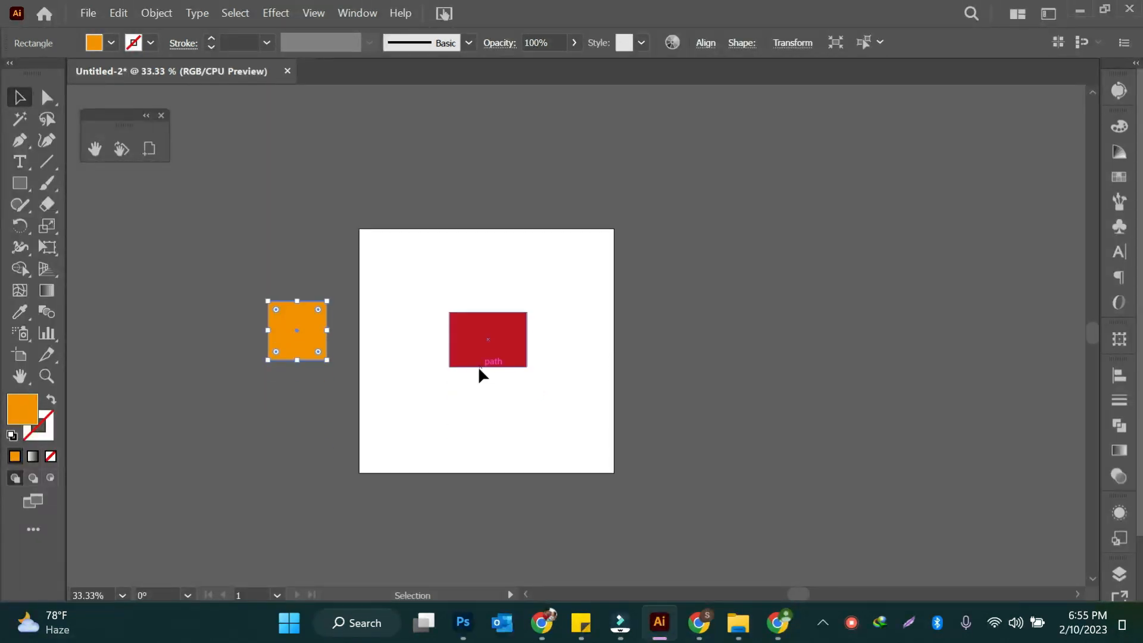
# Step: Rotate the view with the Rotate View tool, first to about -93° and finally to about -167°
pyautogui.click(122, 150)
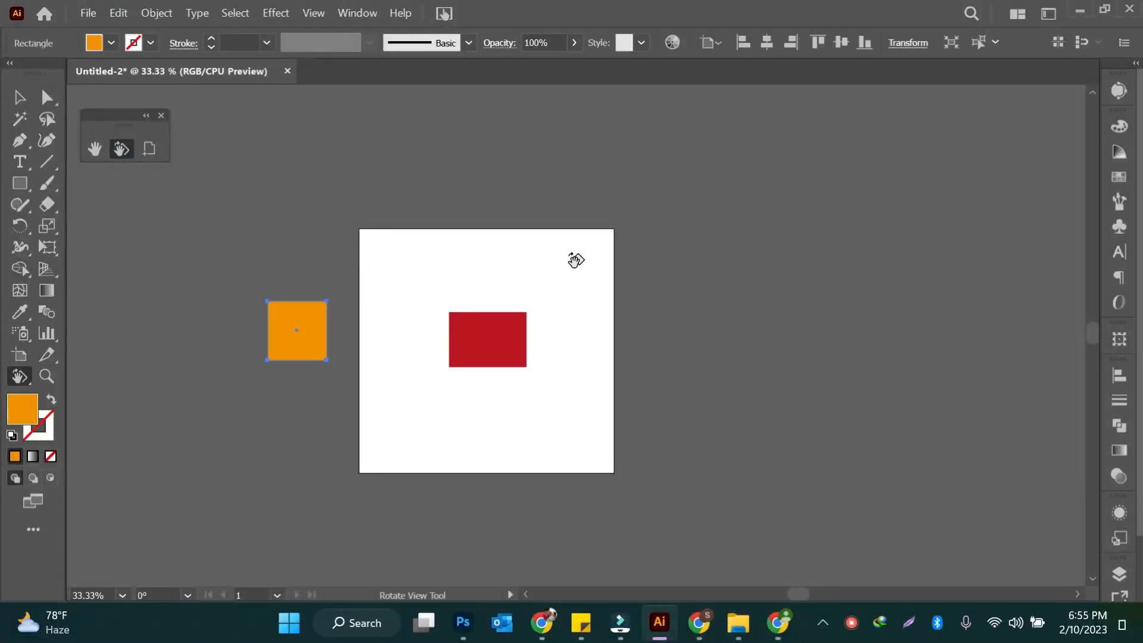
pyautogui.moveTo(576, 260); pyautogui.dragTo(645, 339)
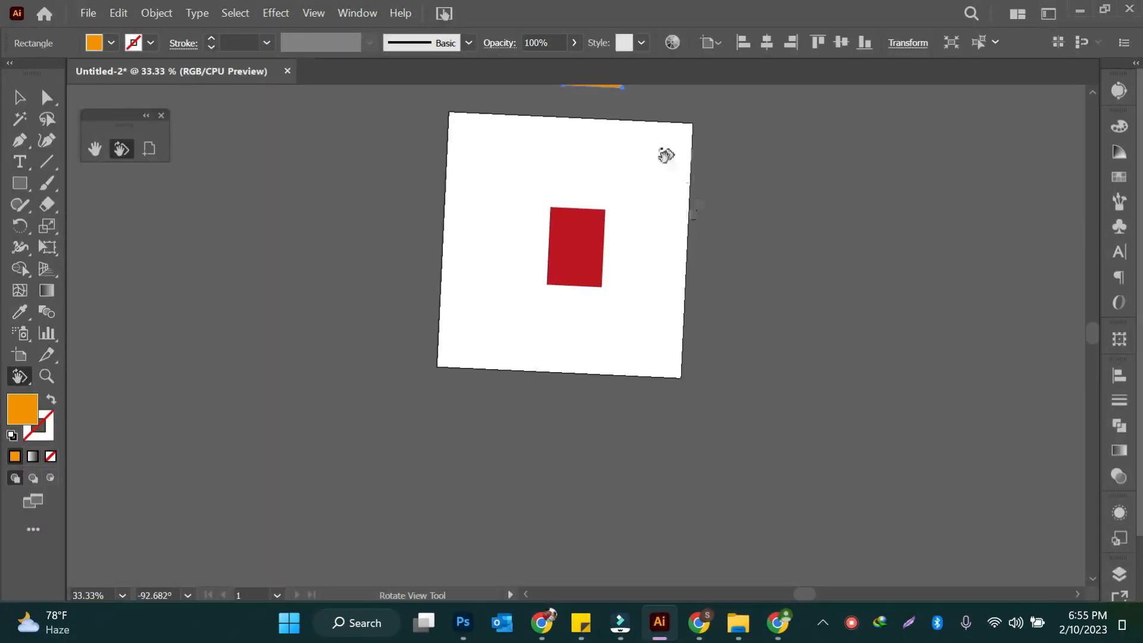
pyautogui.scroll(2, 682, 230)
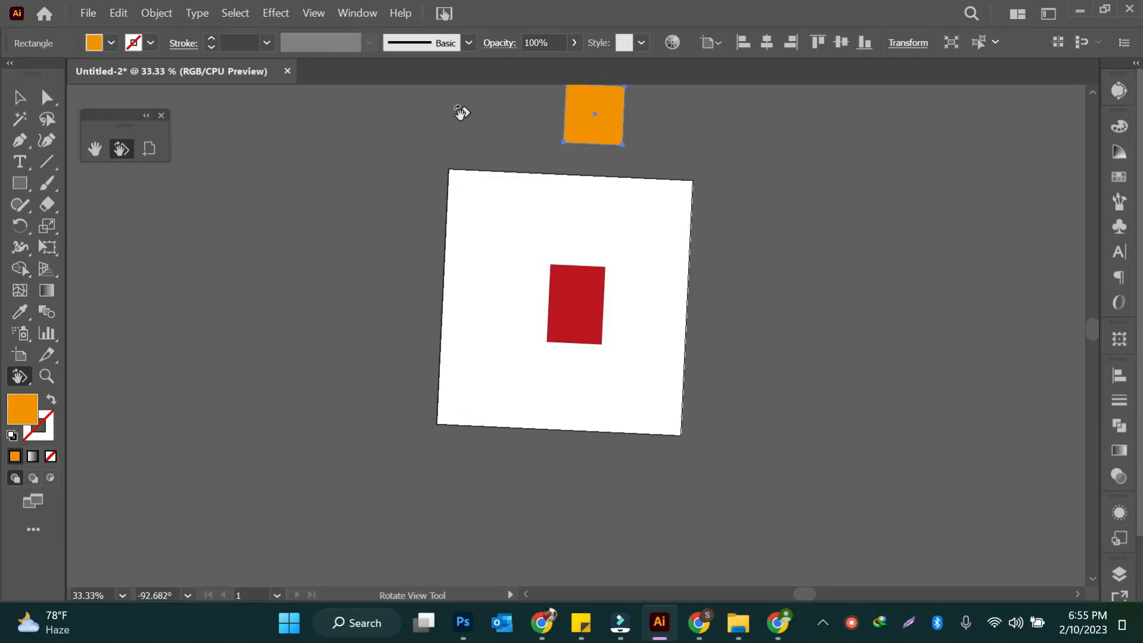
pyautogui.moveTo(648, 215); pyautogui.dragTo(686, 350)
pyautogui.moveTo(730, 294); pyautogui.dragTo(736, 346)
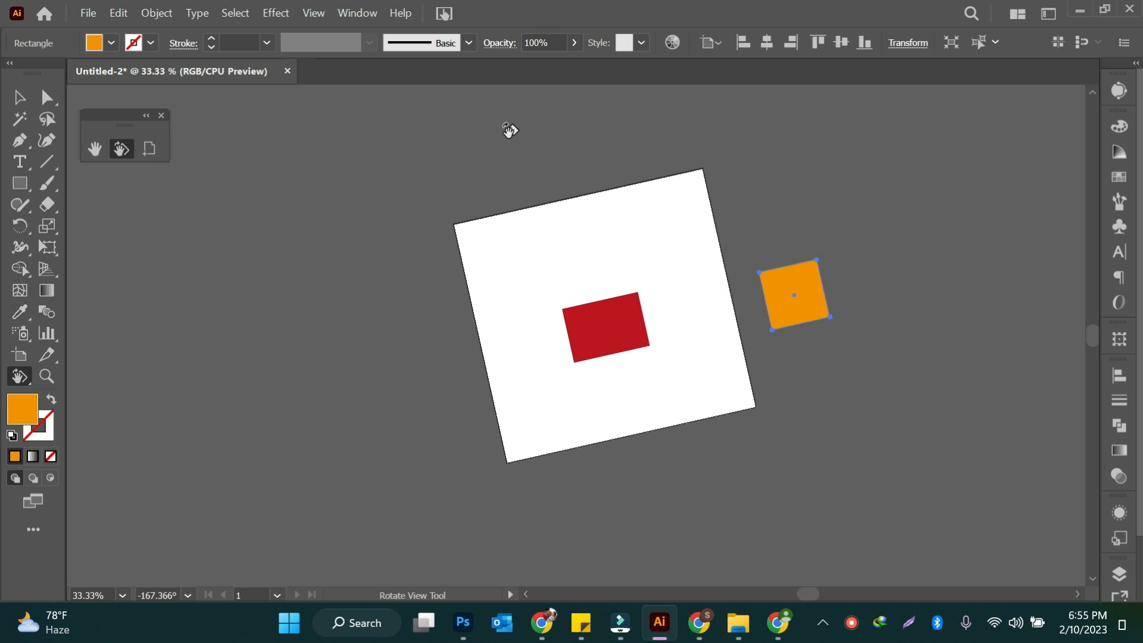
# Step: Show the rulers and place two horizontal guides and one vertical guide along the edges of the rotated artboard
pyautogui.press('v')
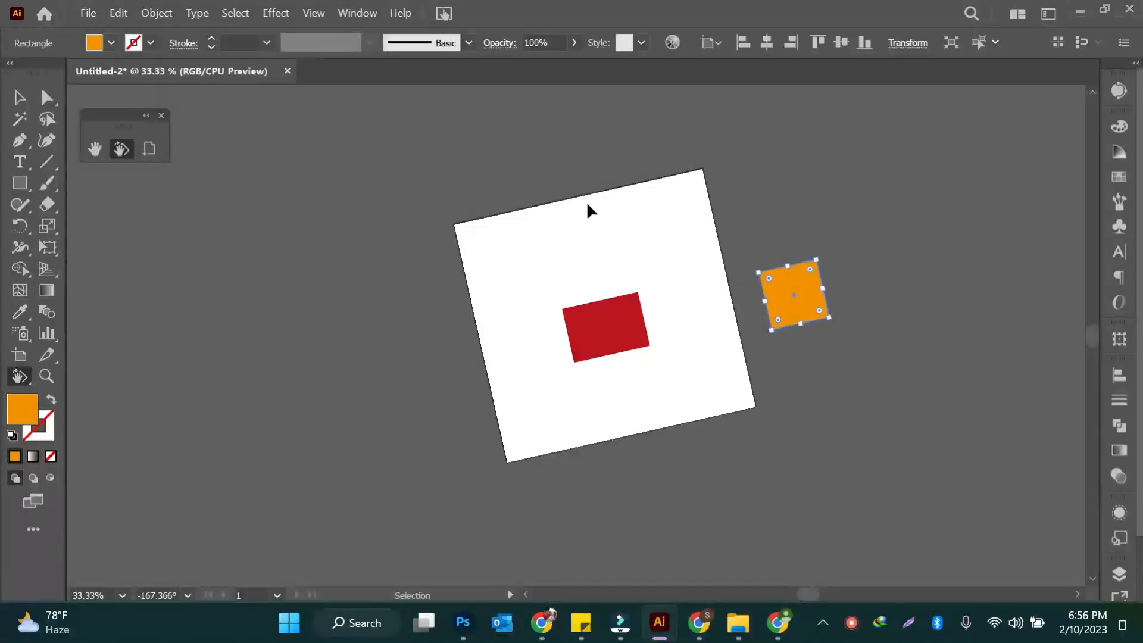
pyautogui.hotkey('ctrl', 'r')
pyautogui.moveTo(566, 92); pyautogui.dragTo(575, 191)
pyautogui.moveTo(570, 86); pyautogui.dragTo(665, 431)
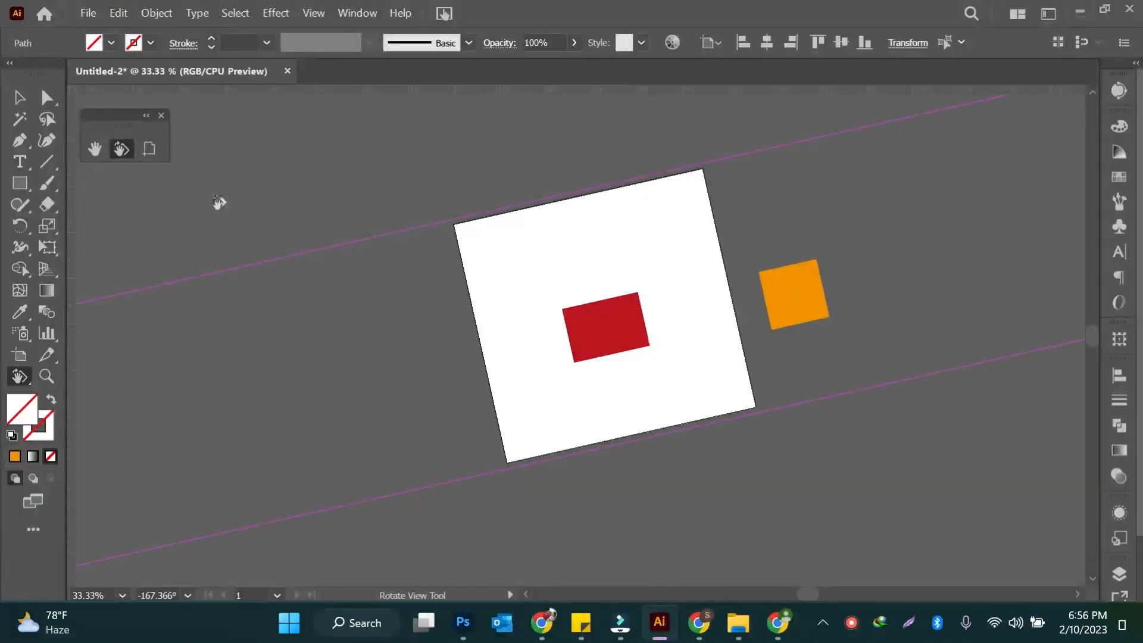
pyautogui.press('ctrl')
pyautogui.moveTo(71, 383); pyautogui.dragTo(256, 387)
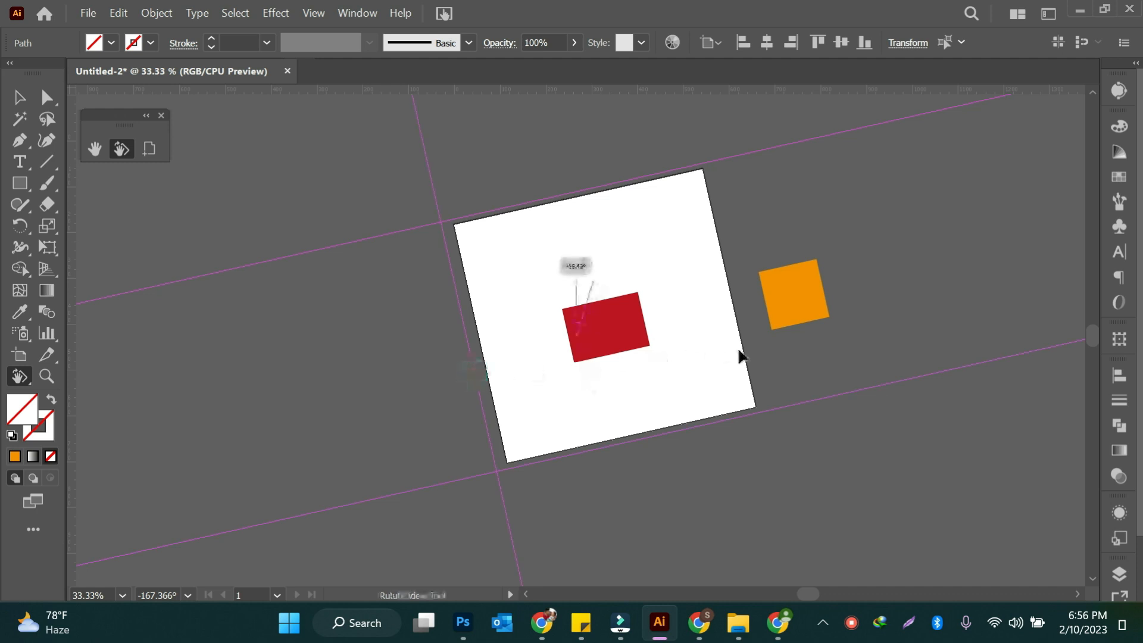
# Step: Add one more vertical guide and two horizontal guides across the artboard, and rotate the view to about 41°
pyautogui.moveTo(743, 355); pyautogui.dragTo(470, 349)
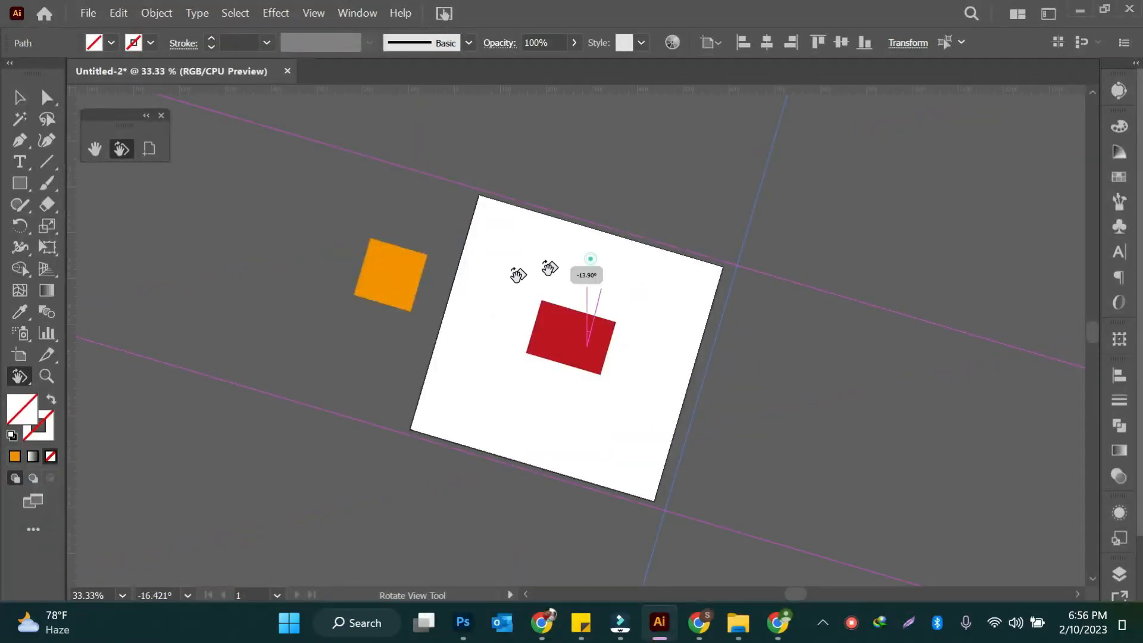
pyautogui.moveTo(546, 266); pyautogui.dragTo(495, 296)
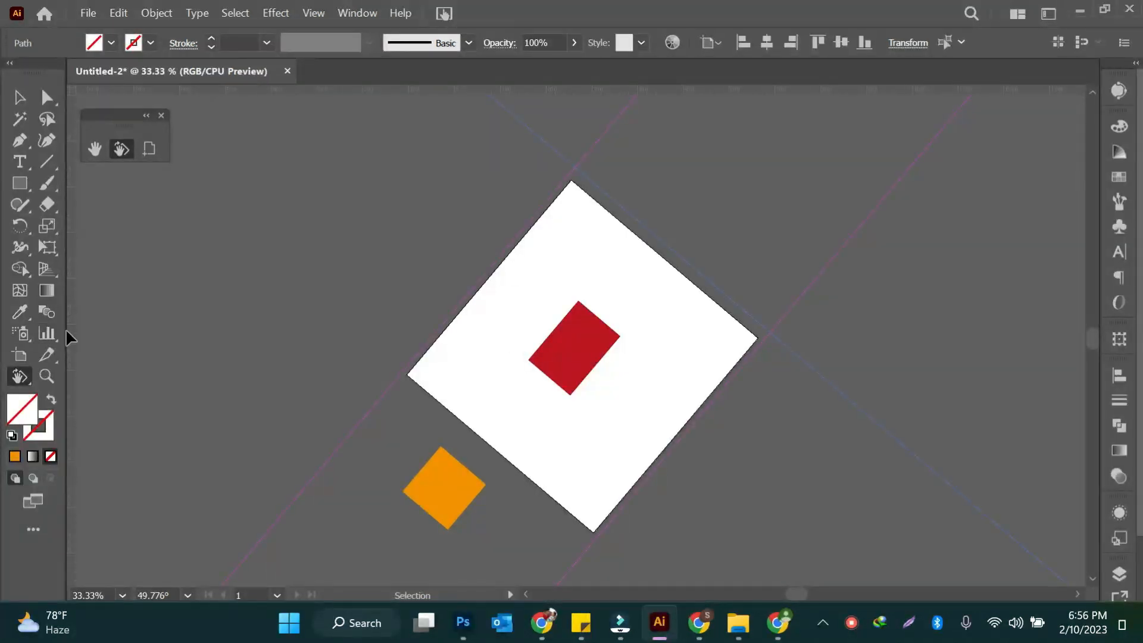
pyautogui.moveTo(70, 332); pyautogui.dragTo(492, 334)
pyautogui.moveTo(734, 87); pyautogui.dragTo(696, 285)
pyautogui.moveTo(606, 90); pyautogui.dragTo(600, 291)
pyautogui.click(647, 217)
pyautogui.moveTo(713, 283); pyautogui.dragTo(562, 169)
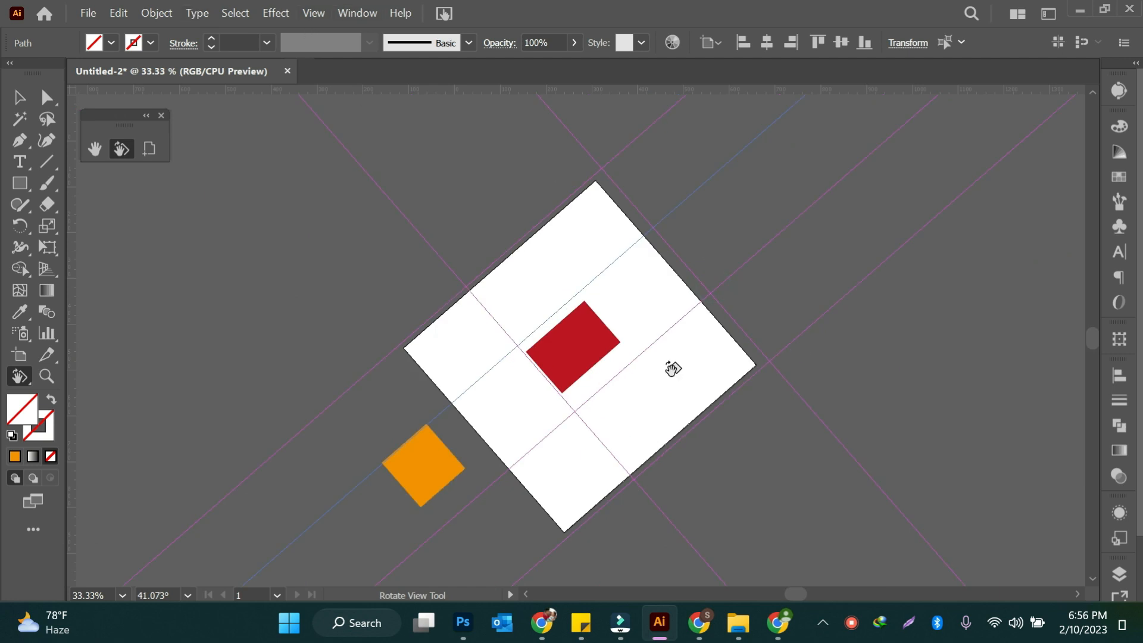
# Step: Show the document grid and rotate the view to about -29° to examine how the grid follows
pyautogui.rightClick(662, 302)
pyautogui.click(312, 14)
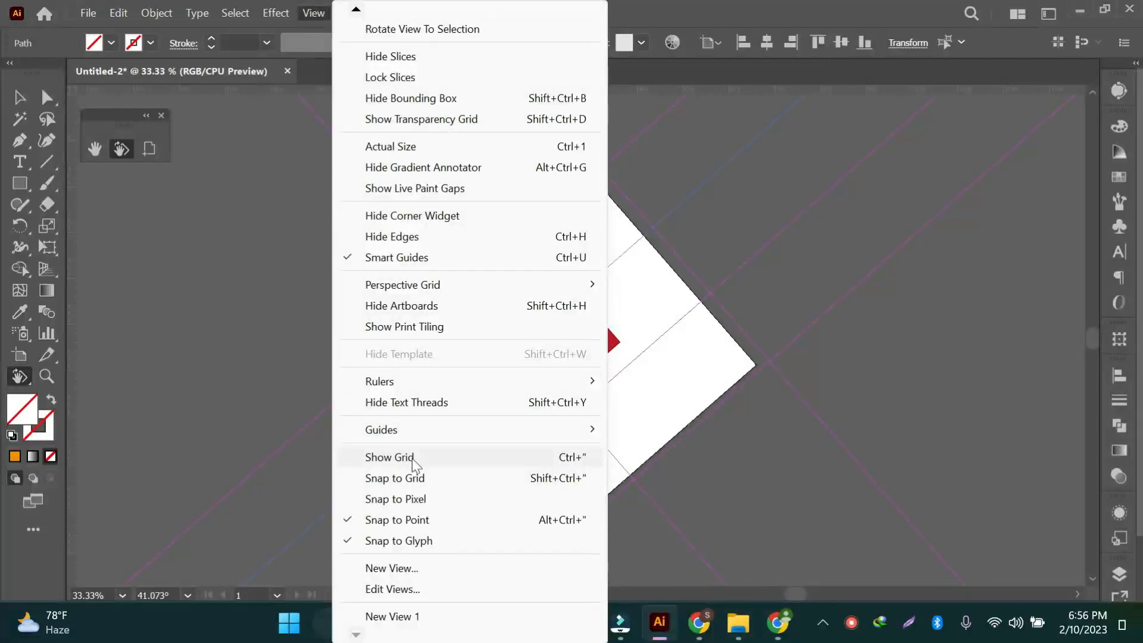
pyautogui.click(412, 458)
pyautogui.moveTo(698, 235)
pyautogui.mouseDown()
pyautogui.moveTo(779, 311)
pyautogui.moveTo(673, 334)
pyautogui.moveTo(678, 345)
pyautogui.mouseUp()
pyautogui.moveTo(538, 294); pyautogui.dragTo(470, 332)
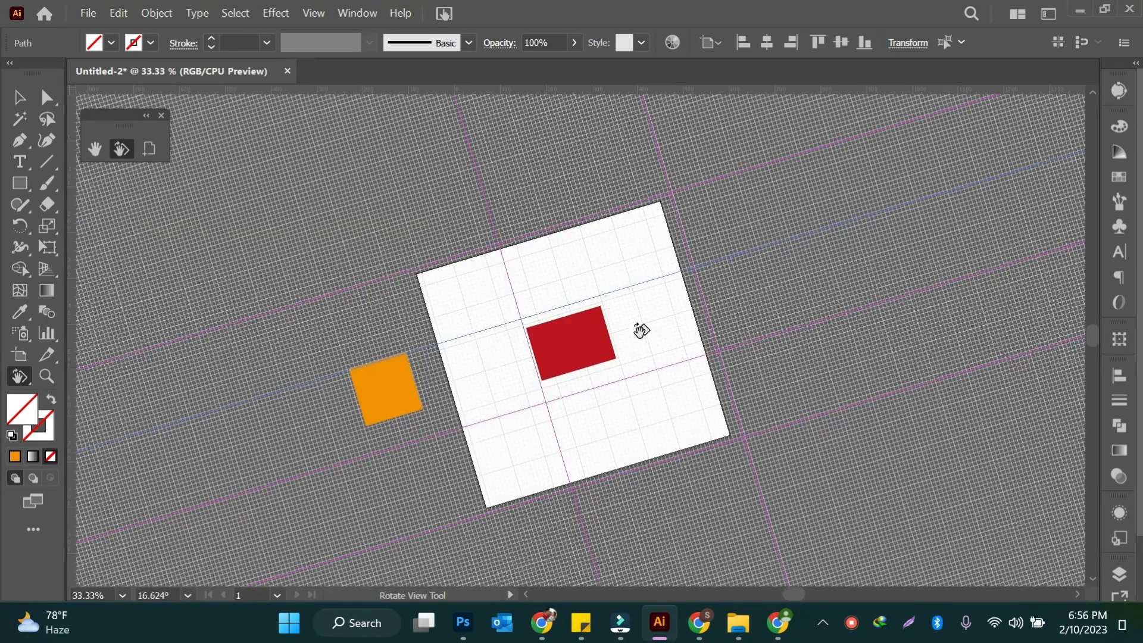
pyautogui.moveTo(642, 331); pyautogui.dragTo(643, 334)
# Step: Hide the grid and the rulers, keeping the guides shown
pyautogui.click(314, 13)
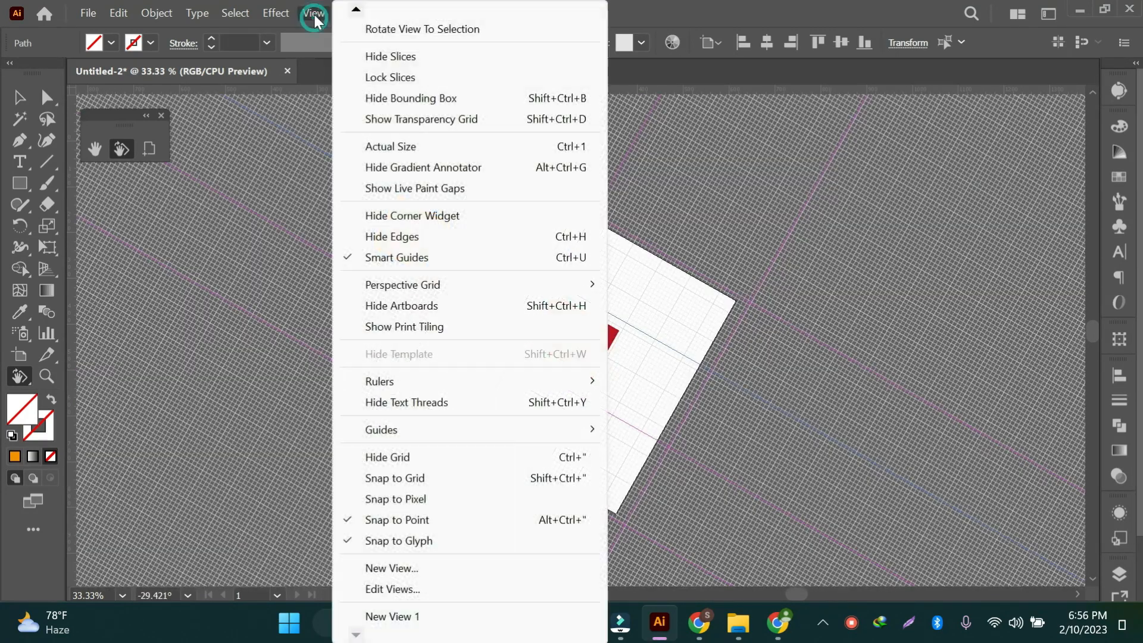
pyautogui.click(390, 457)
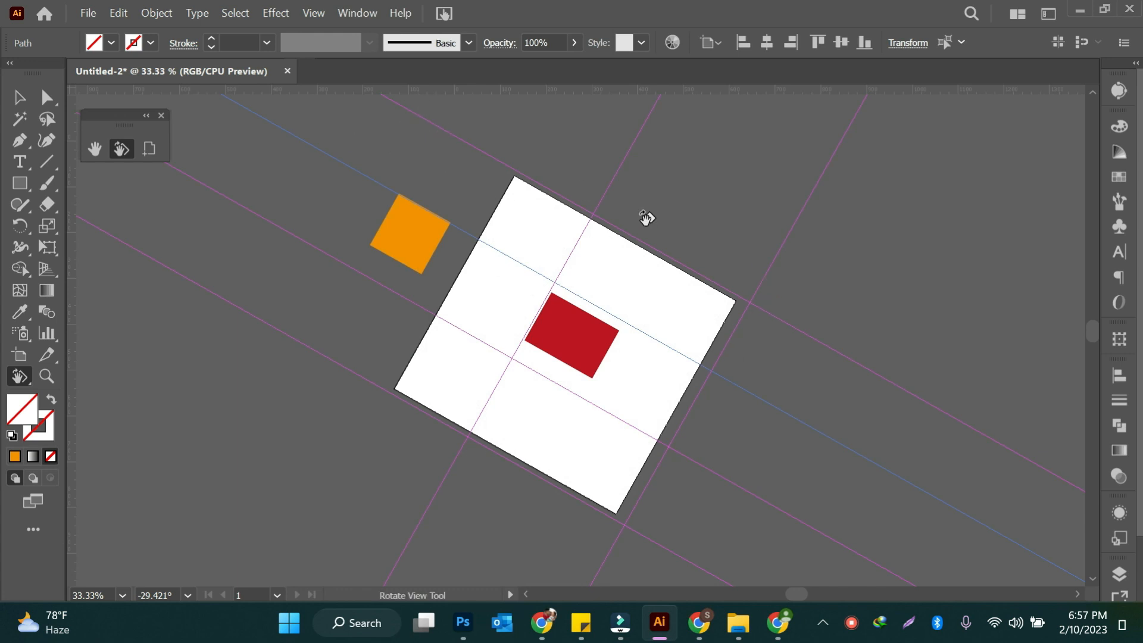
pyautogui.press('ctrl')
pyautogui.hotkey('ctrl', ';')
pyautogui.hotkey('ctrl', 'r')
pyautogui.hotkey('ctrl', ';')
# Step: Delete all the guides together with the red rectangle on the artboard
pyautogui.click(20, 97)
pyautogui.click(568, 145)
pyautogui.scroll(-2, 945, 443)
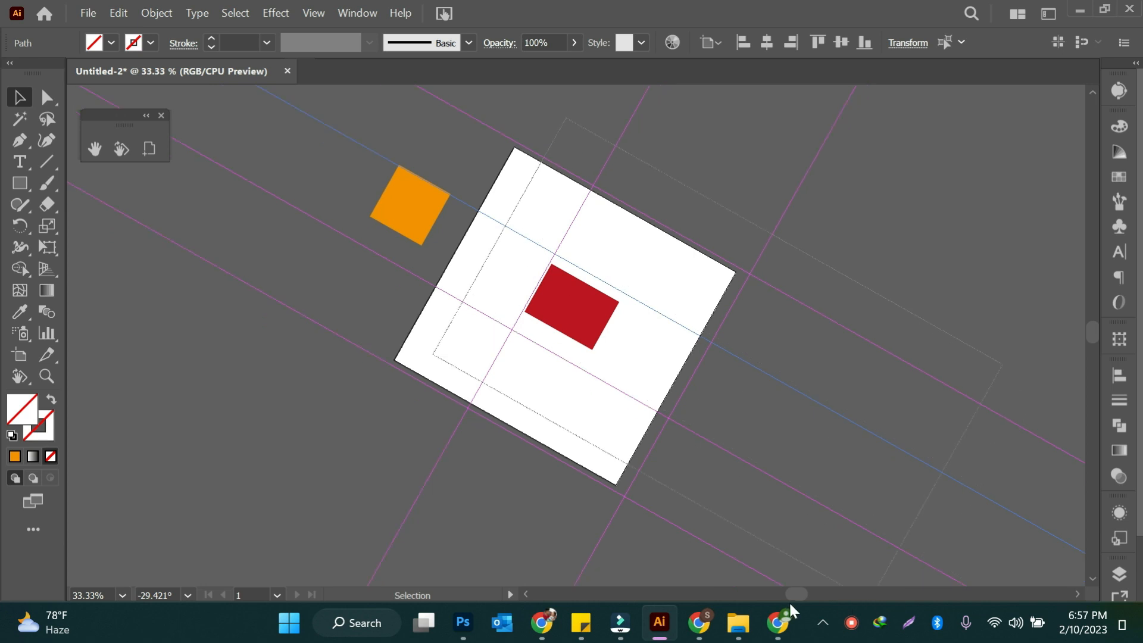
pyautogui.scroll(-2, 696, 527)
pyautogui.hotkey('ctrl', 'a')
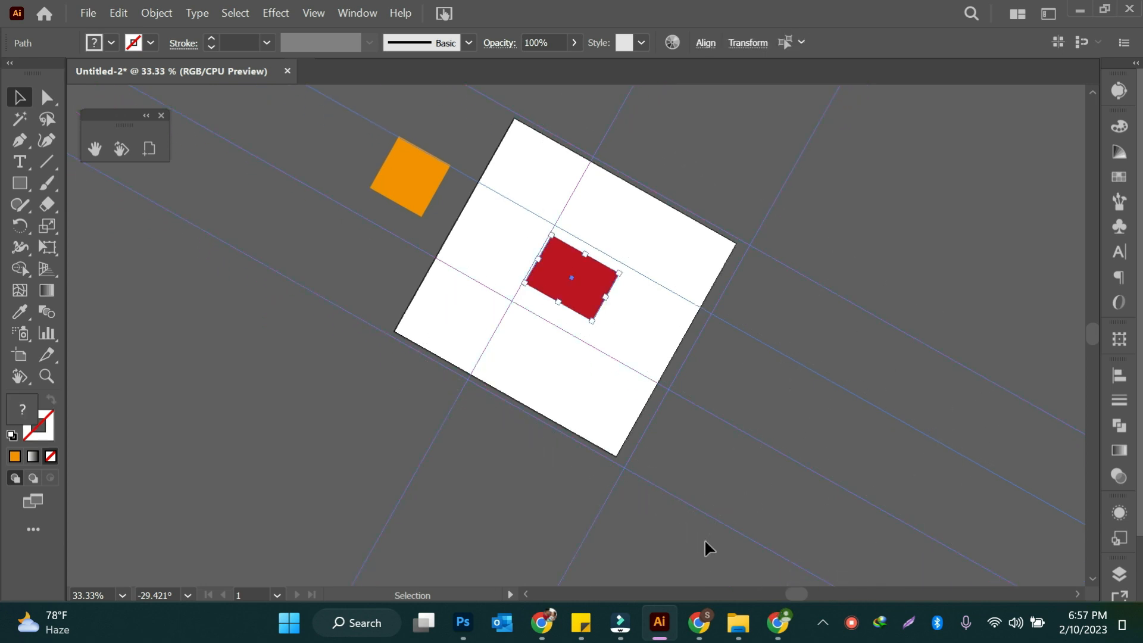
pyautogui.press('Delete')
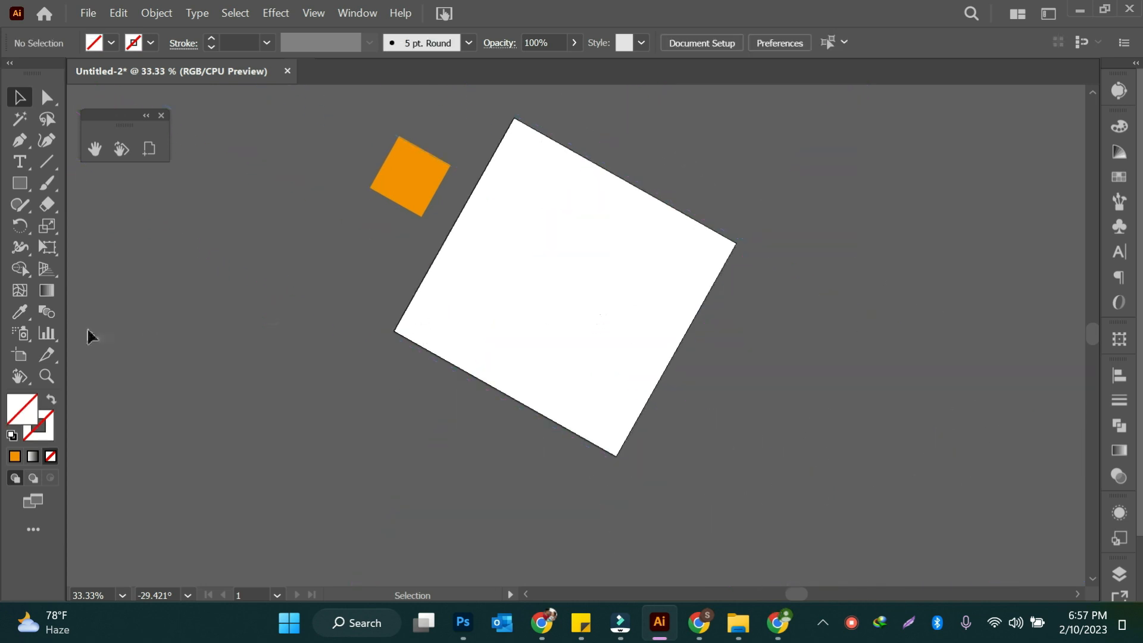
# Step: Rotate the view back to 0° with the Rotate View tool
pyautogui.click(20, 355)
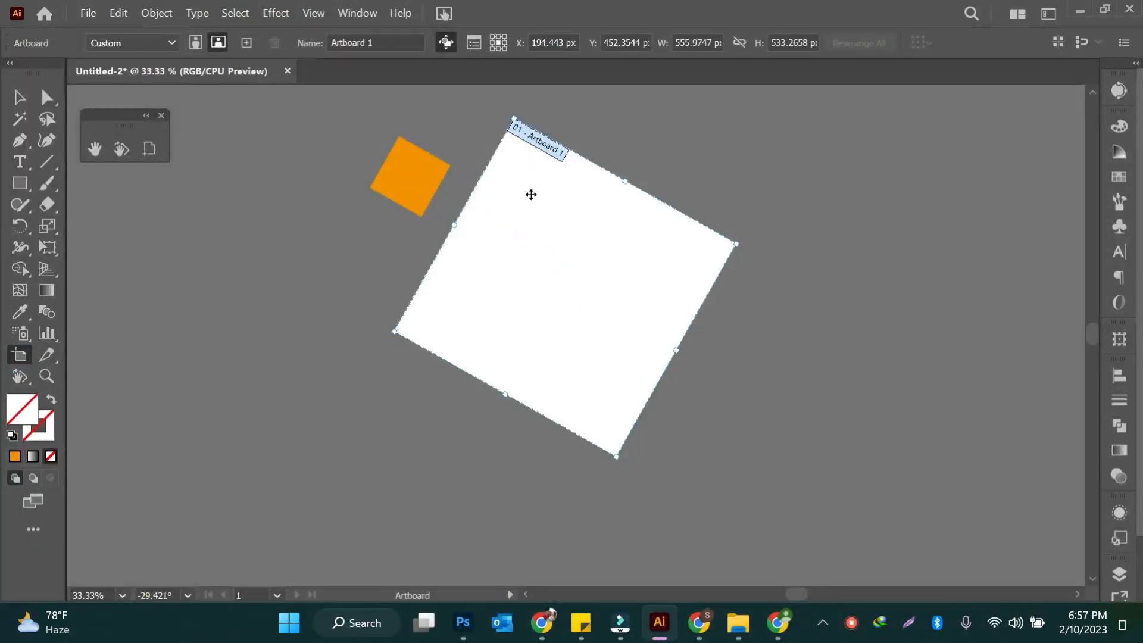
pyautogui.hotkey('shift', 'h')
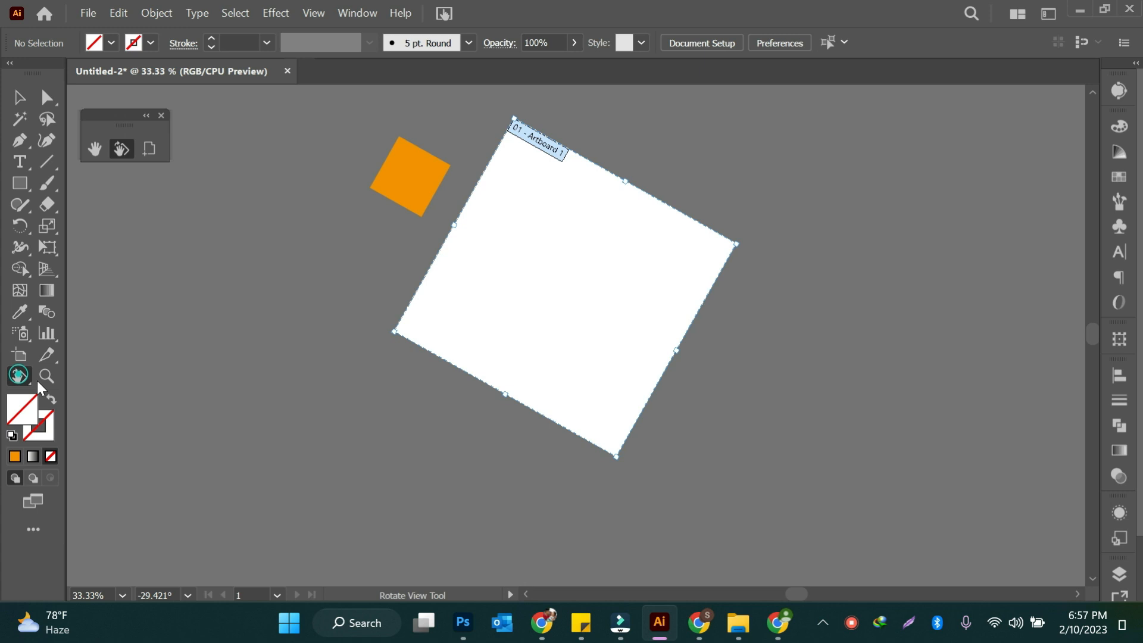
pyautogui.moveTo(680, 311); pyautogui.dragTo(681, 266)
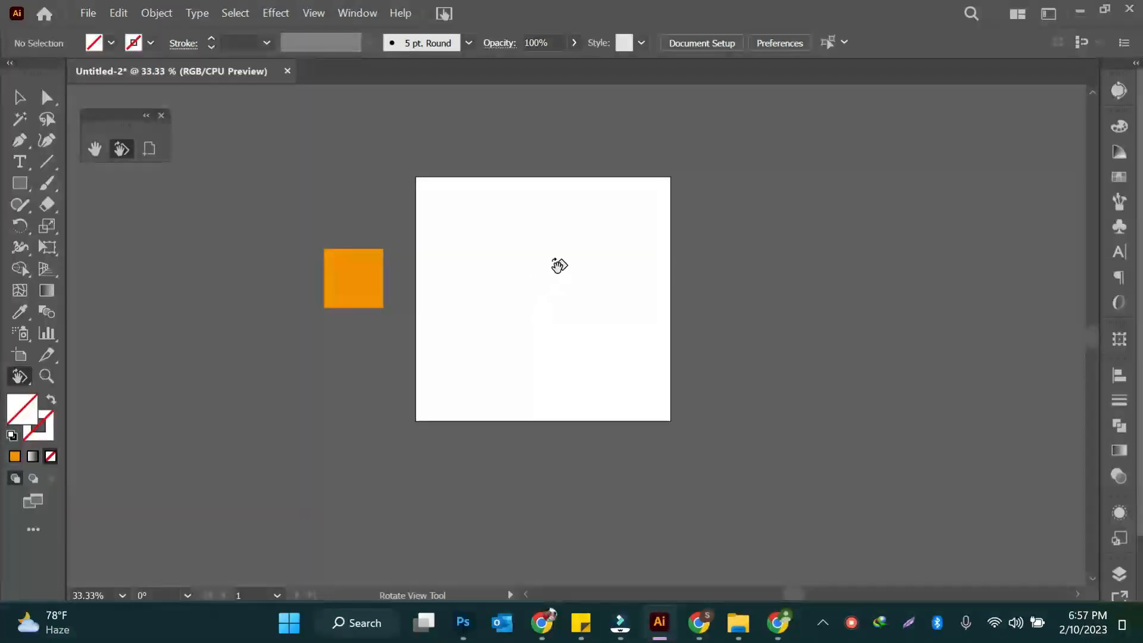
pyautogui.moveTo(579, 232); pyautogui.dragTo(627, 248)
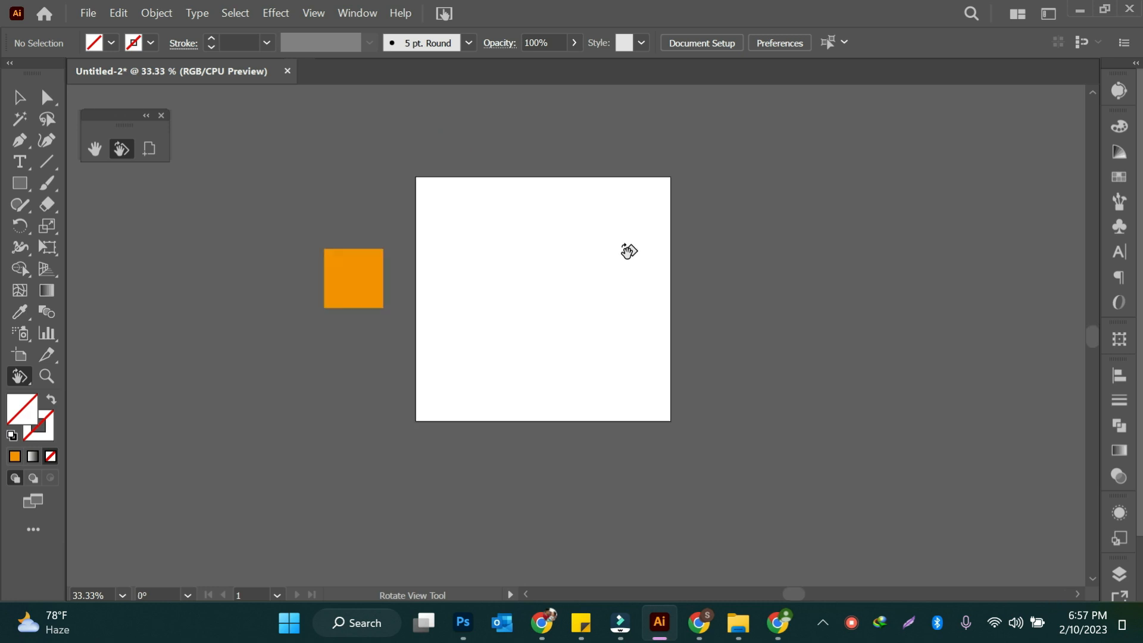
pyautogui.click(18, 359)
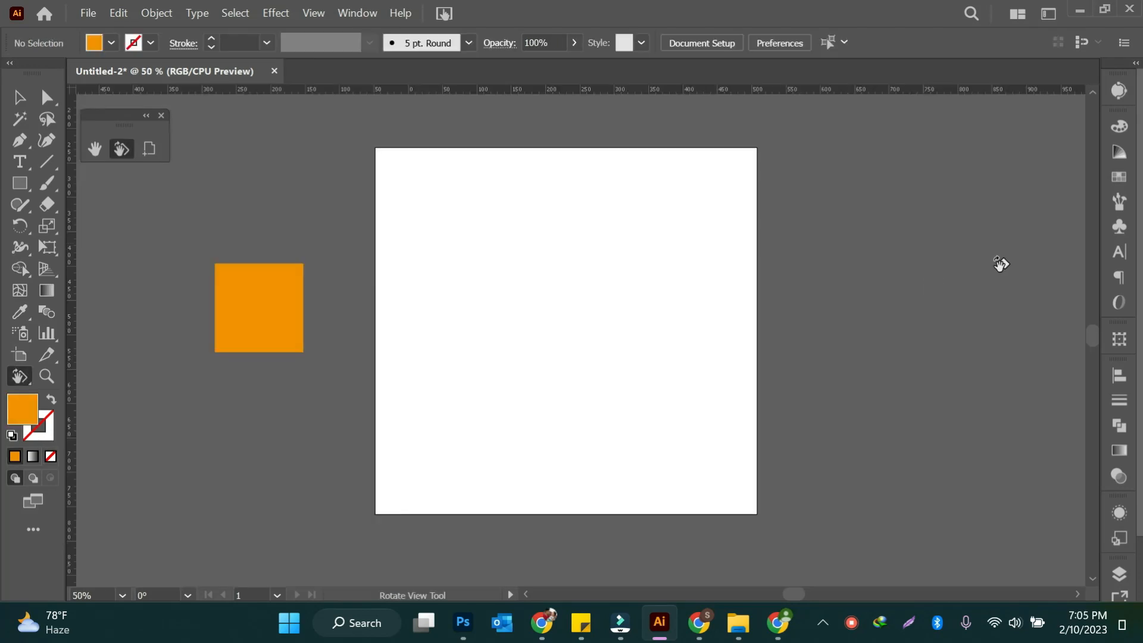
# Step: Place a copy of the orange square at the artboard's centre and stretch it into a taller rectangle
pyautogui.click(149, 150)
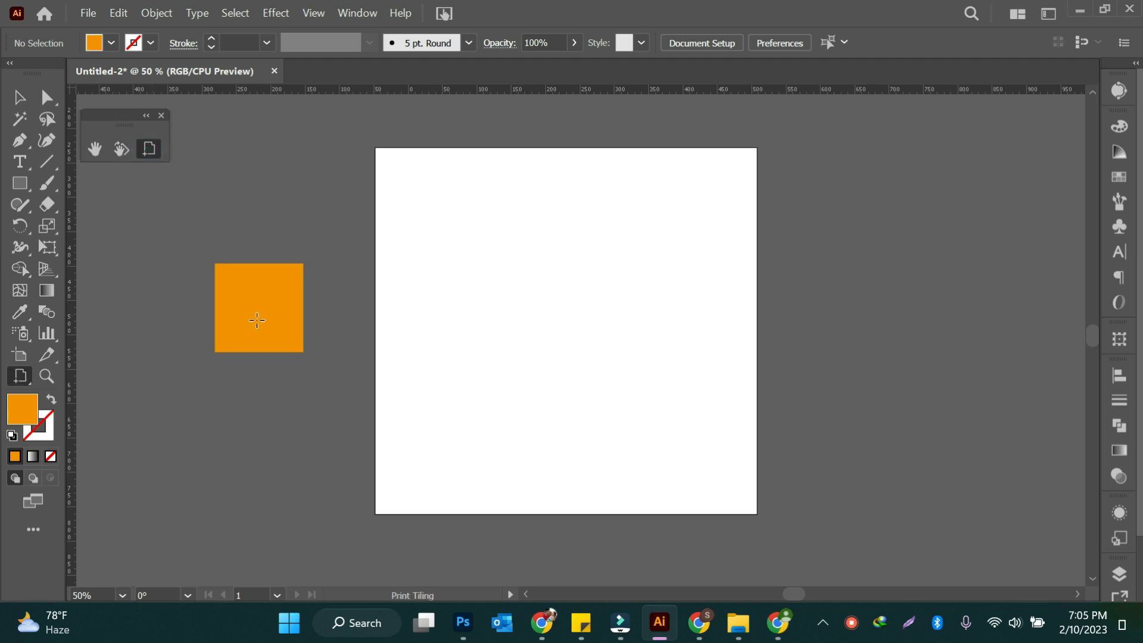
pyautogui.click(20, 97)
pyautogui.moveTo(266, 312); pyautogui.dragTo(574, 327)
pyautogui.moveTo(610, 362); pyautogui.dragTo(623, 462)
pyautogui.moveTo(602, 411); pyautogui.dragTo(599, 381)
# Step: Position the page tile with the Print Tiling tool so that it surrounds the whole artboard
pyautogui.click(149, 148)
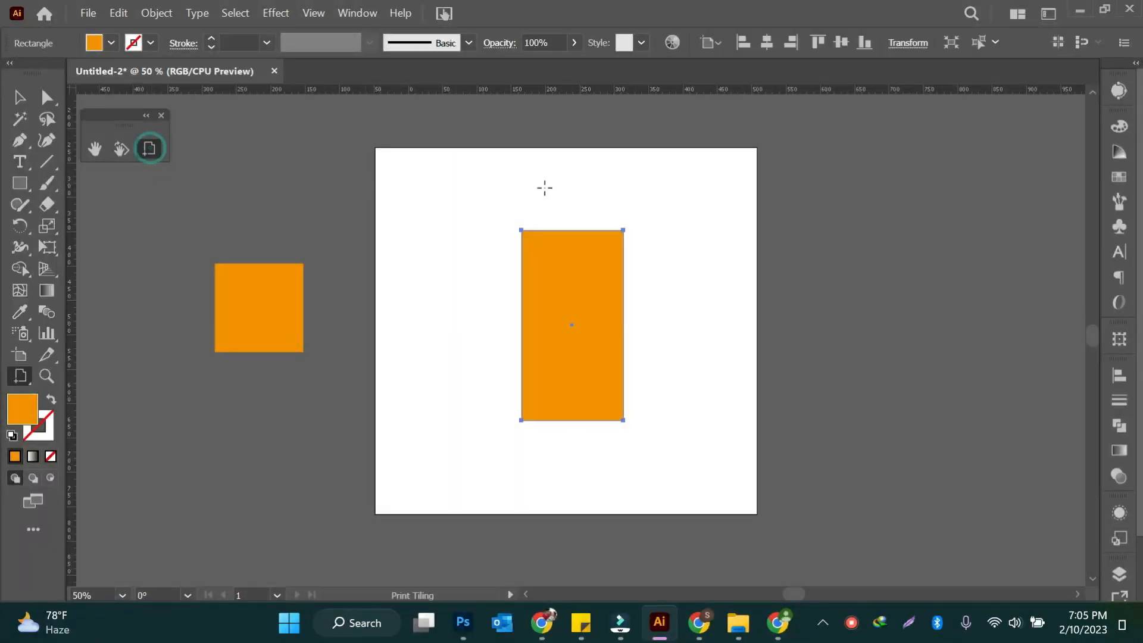
pyautogui.moveTo(370, 149); pyautogui.dragTo(337, 545)
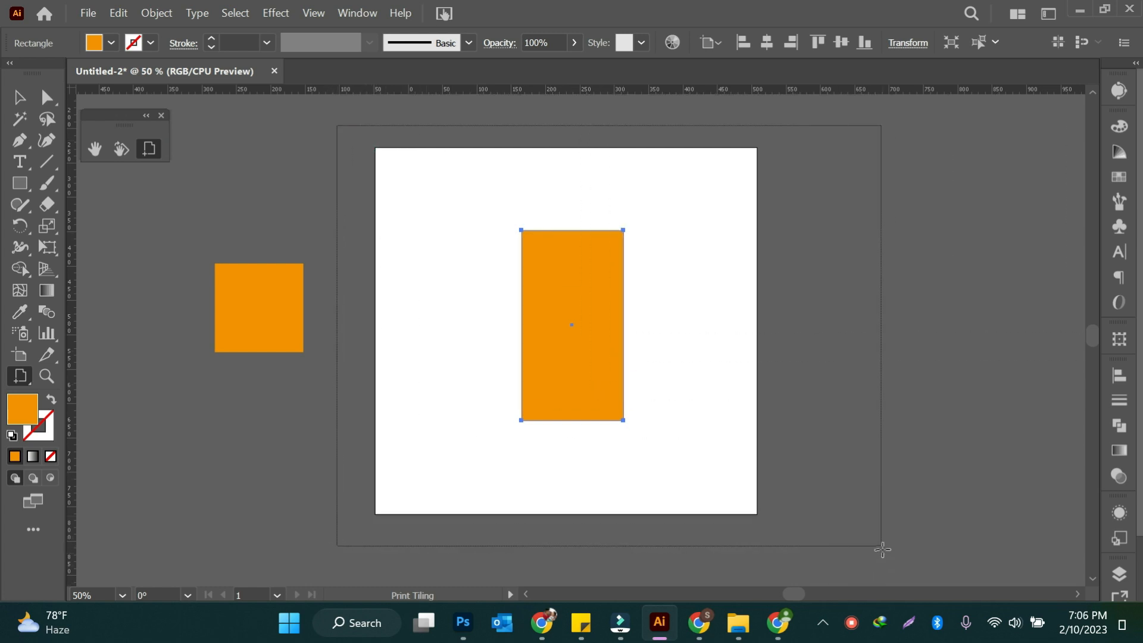
pyautogui.moveTo(882, 545); pyautogui.dragTo(328, 545)
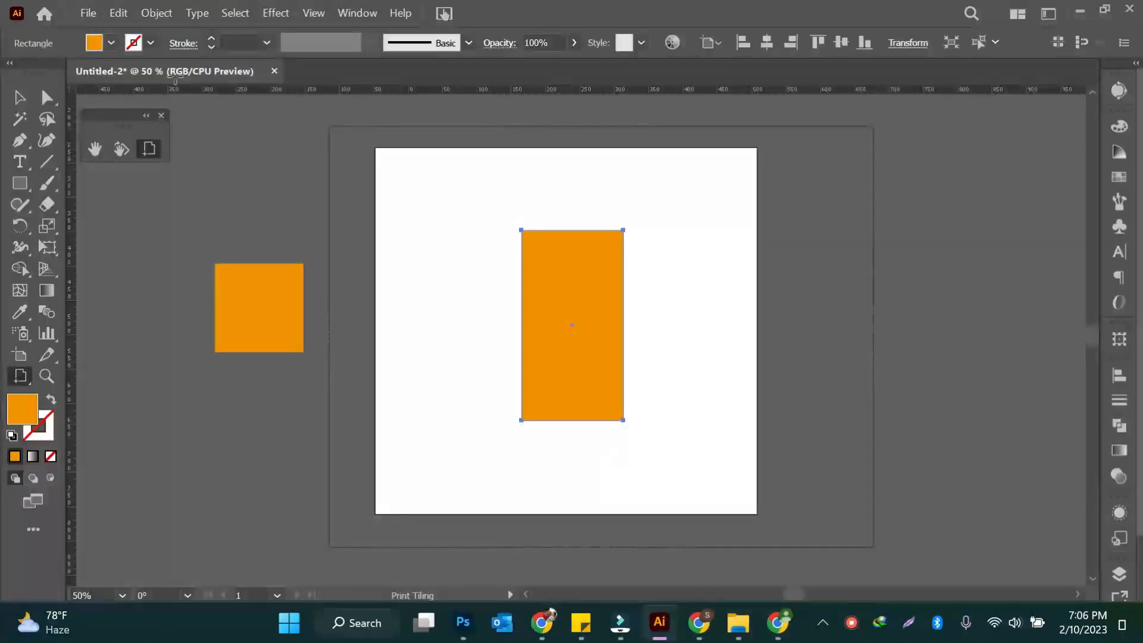
# Step: Check the tall orange rectangle in the print preview and leave the print settings without printing
pyautogui.click(88, 13)
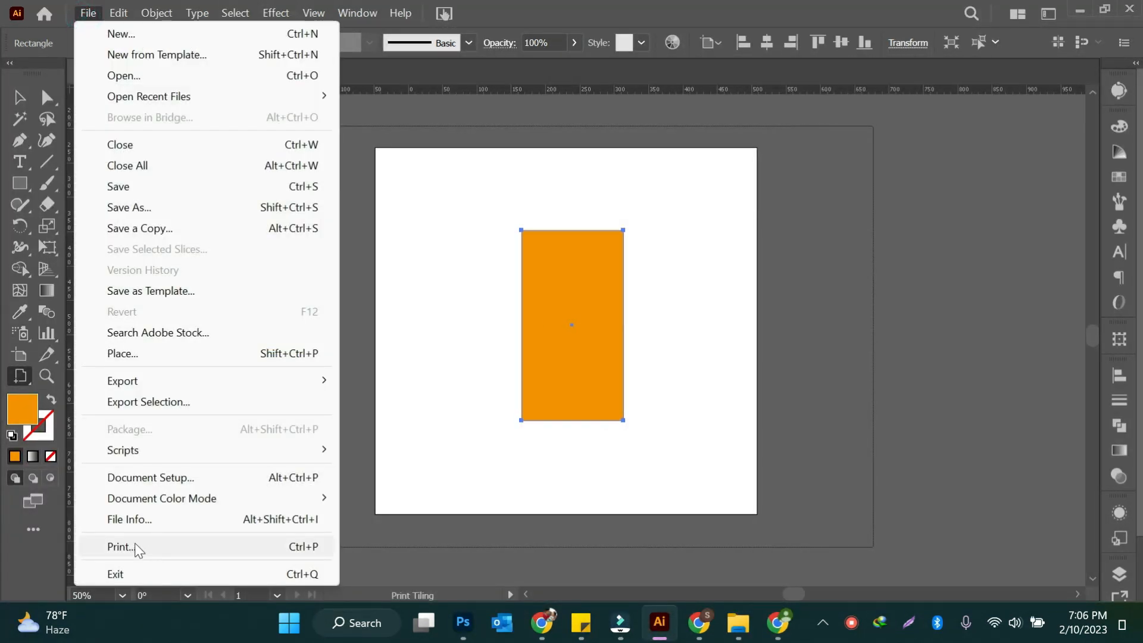
pyautogui.click(144, 548)
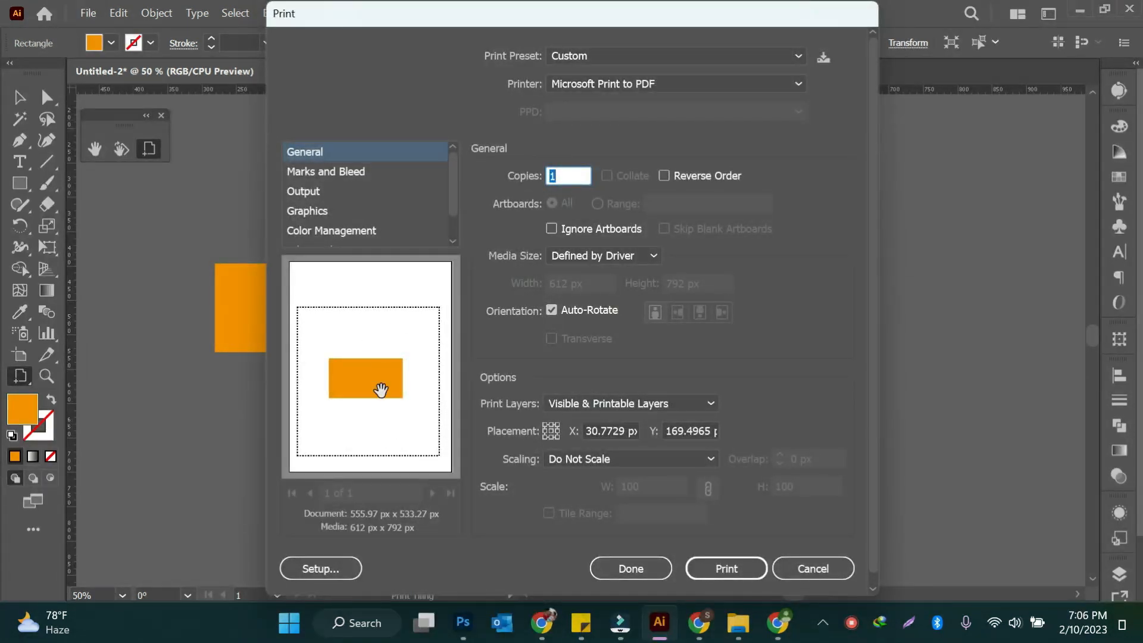
pyautogui.click(762, 571)
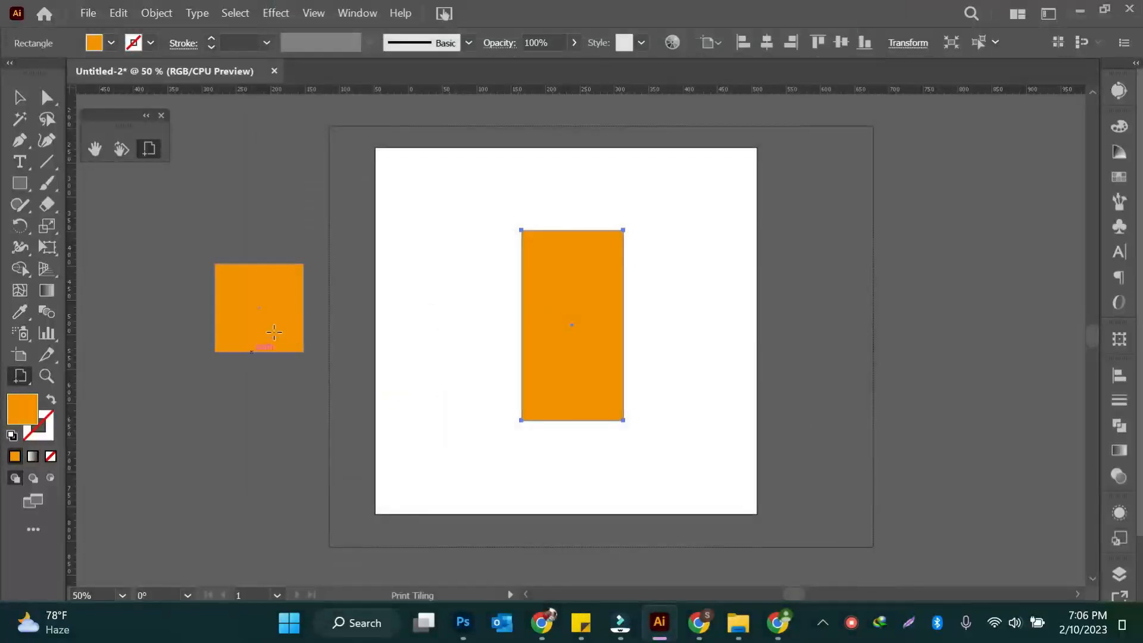
# Step: Move the orange square onto the artboard beside the tall rectangle and check both shapes in the print preview without printing
pyautogui.click(20, 99)
pyautogui.moveTo(260, 323); pyautogui.dragTo(435, 312)
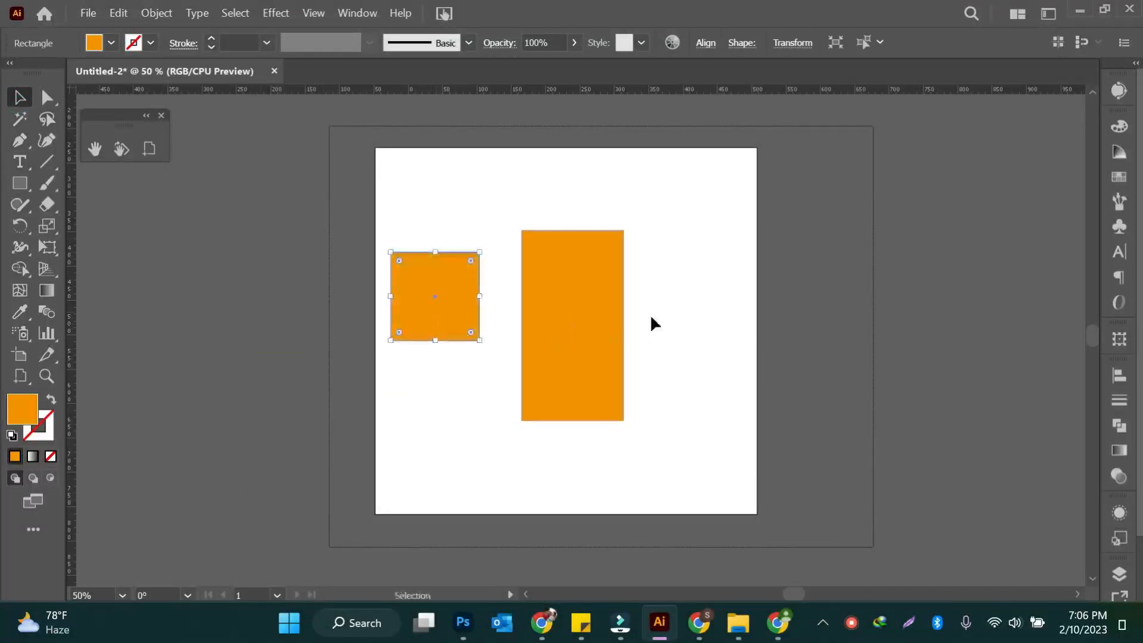
pyautogui.click(93, 12)
pyautogui.click(125, 543)
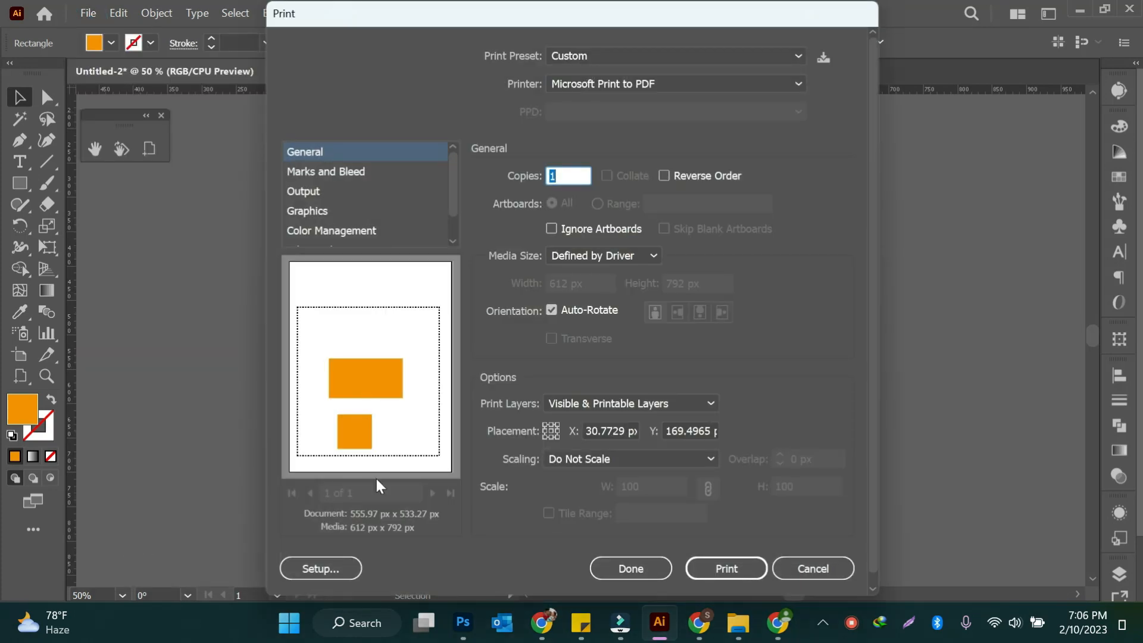
pyautogui.click(810, 577)
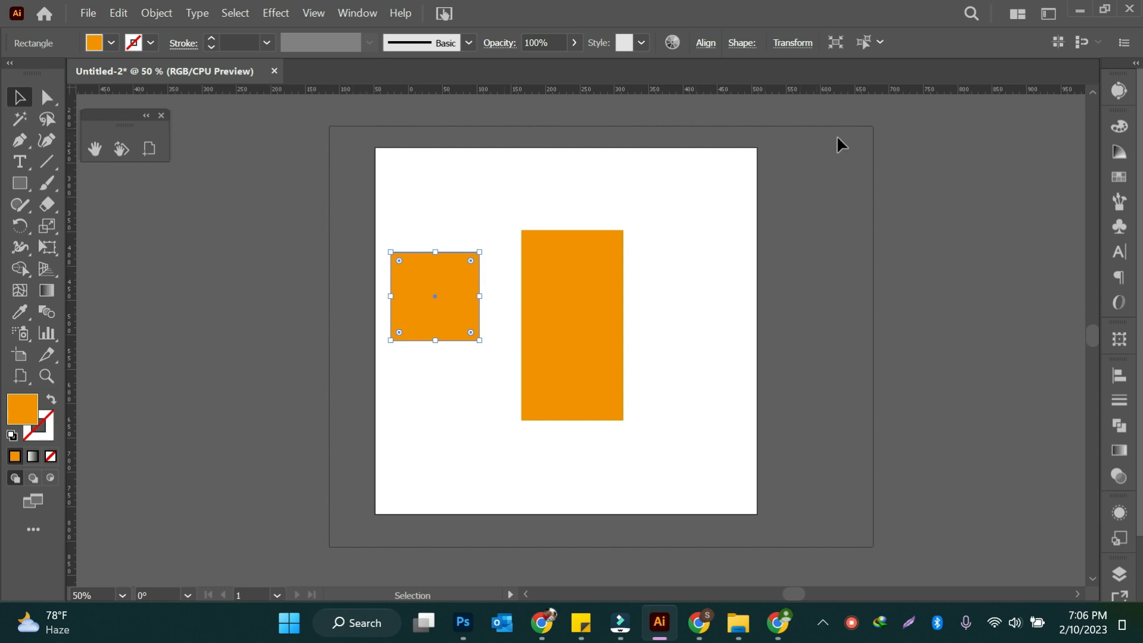
# Step: Hide the print tiling and close the floating set of Hand, Rotate View and Print Tiling tools
pyautogui.click(314, 13)
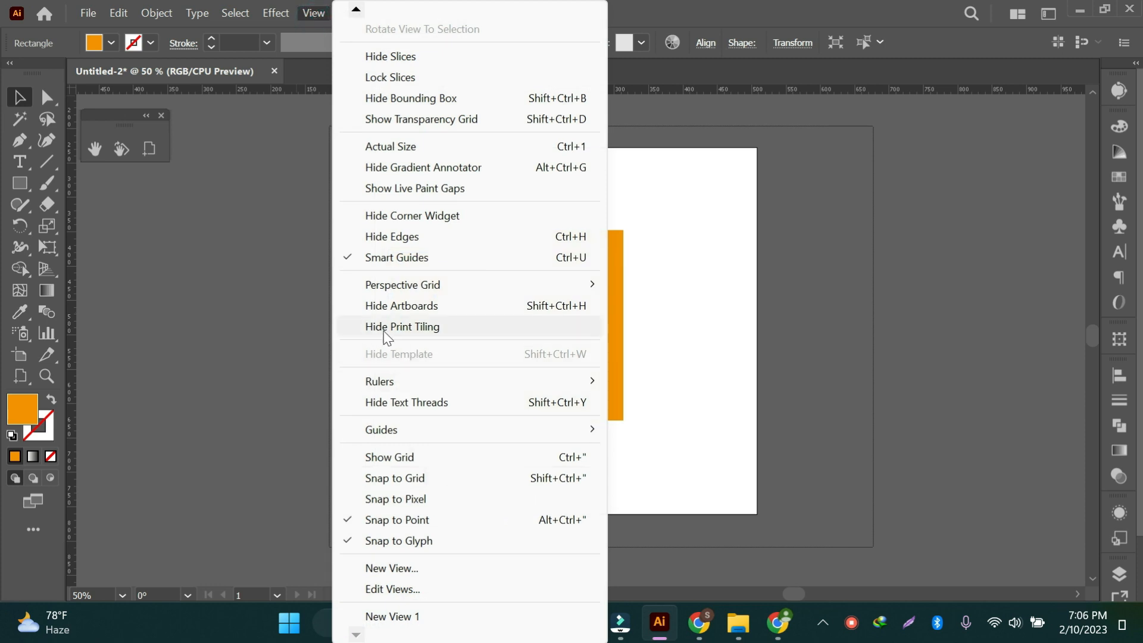
pyautogui.click(472, 328)
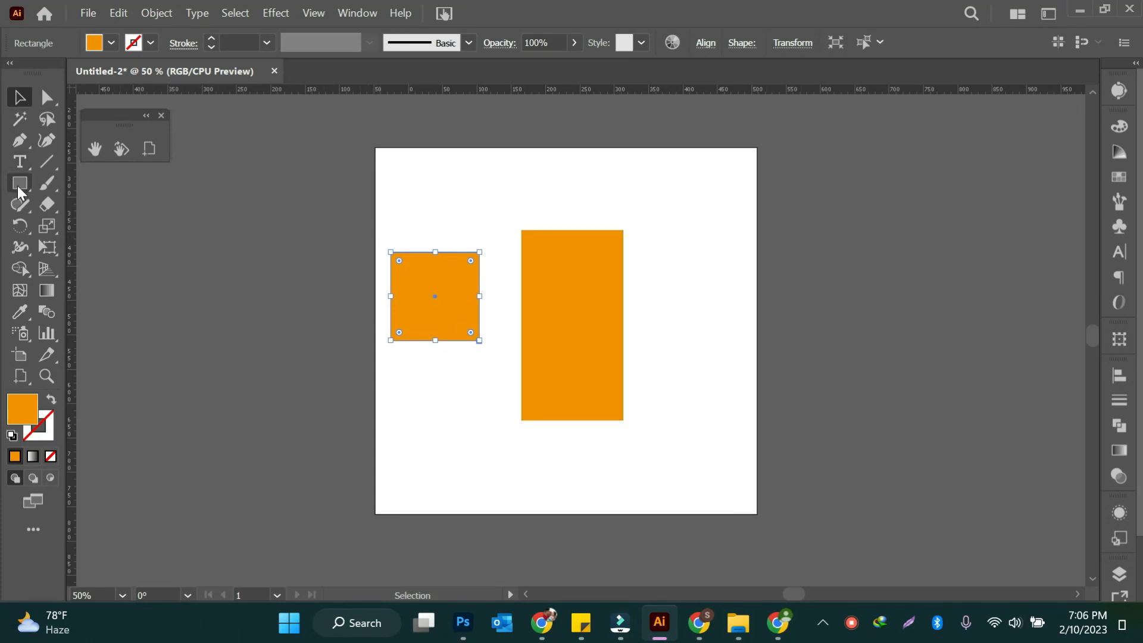
pyautogui.click(161, 115)
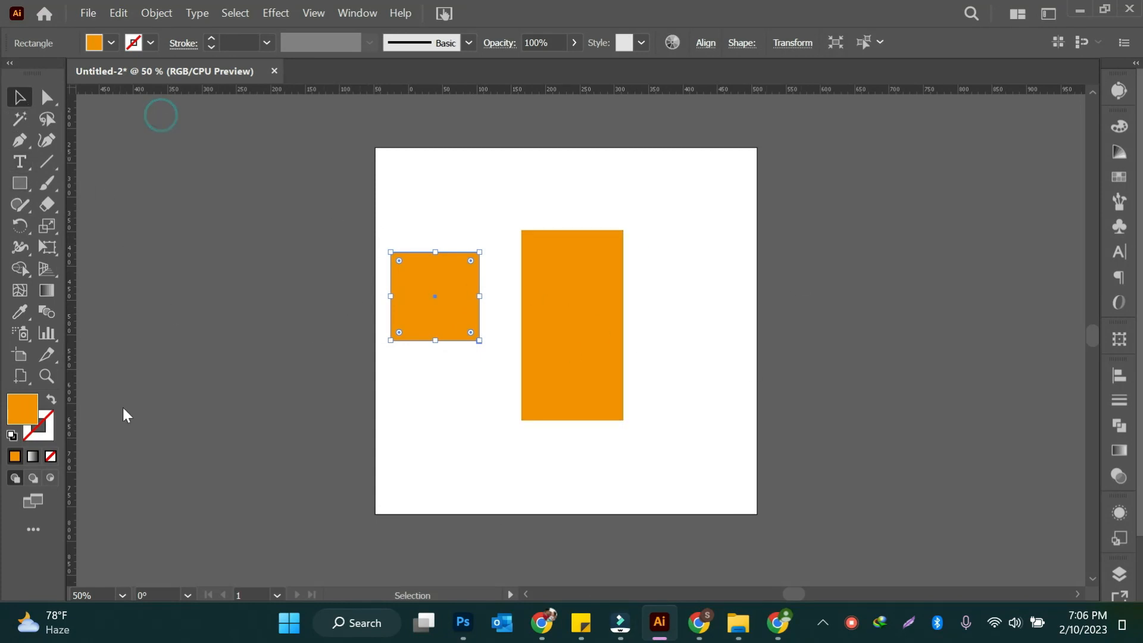
# Step: Zoom in on the tall orange rectangle to 200% with the Zoom tool and zoom back out to 50%
pyautogui.click(46, 378)
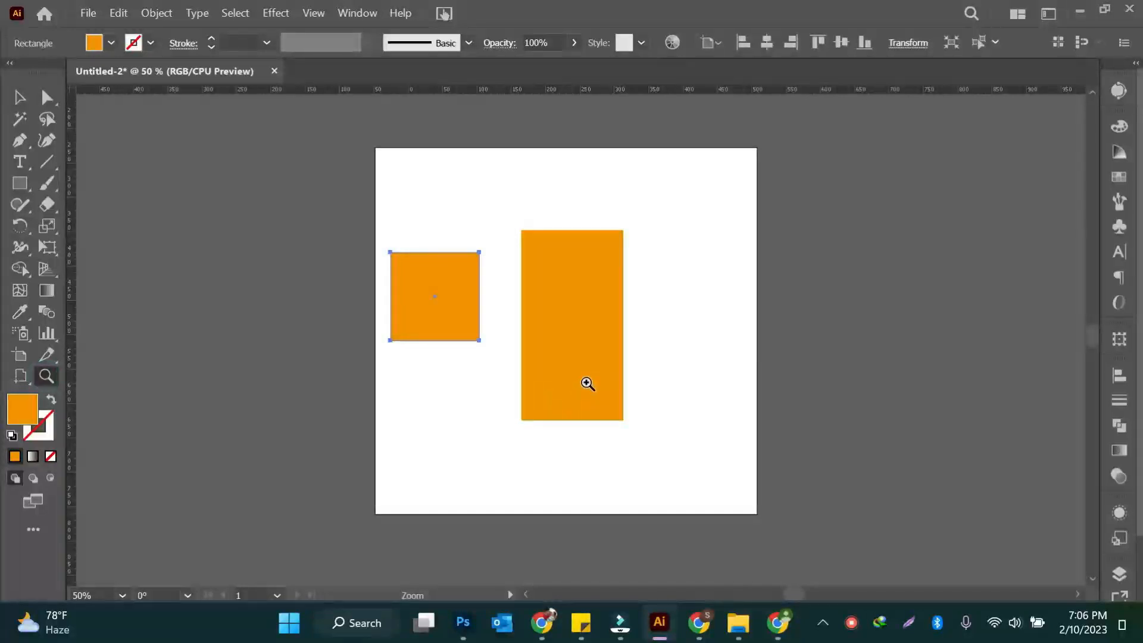
pyautogui.click(586, 384)
pyautogui.click(586, 383)
pyautogui.click(574, 328)
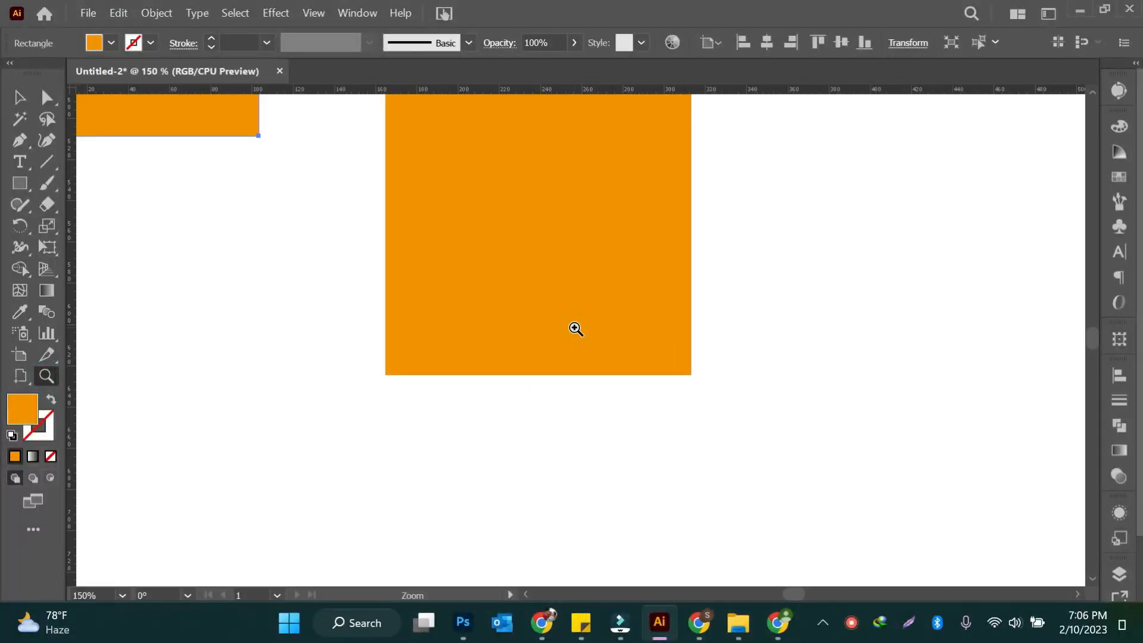
pyautogui.click(575, 328)
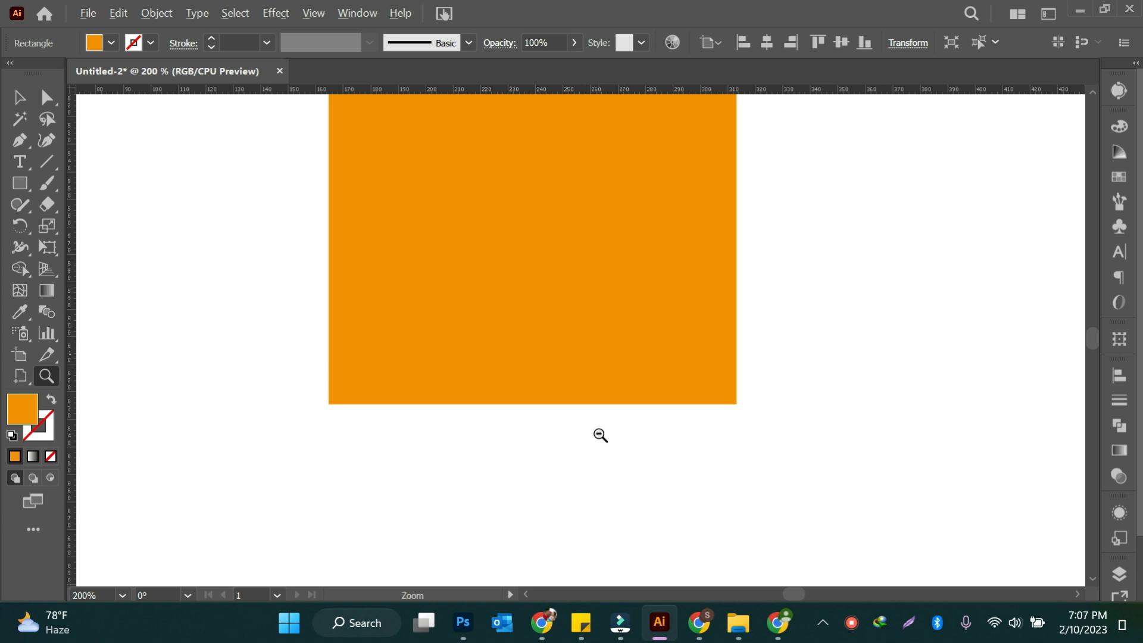
pyautogui.keyDown('alt'); pyautogui.click(596, 388); pyautogui.keyUp('alt')
pyautogui.keyDown('alt'); pyautogui.click(606, 384); pyautogui.keyUp('alt')
pyautogui.keyDown('alt'); pyautogui.click(614, 375); pyautogui.keyUp('alt')
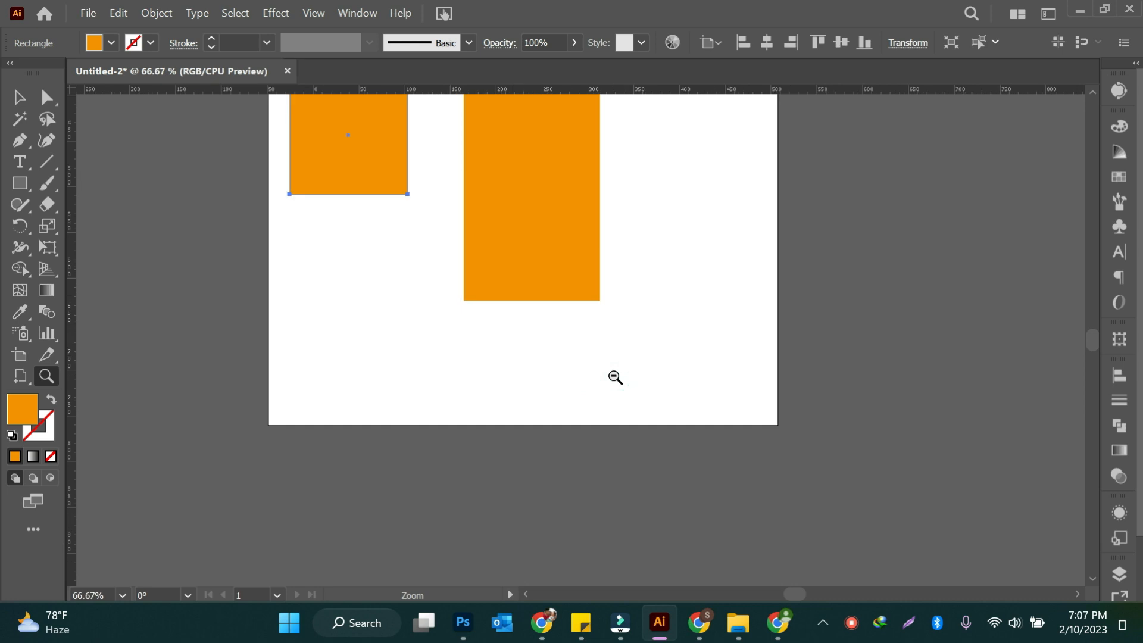
pyautogui.keyDown('alt'); pyautogui.click(615, 377); pyautogui.keyUp('alt')
pyautogui.scroll(3, 610, 375)
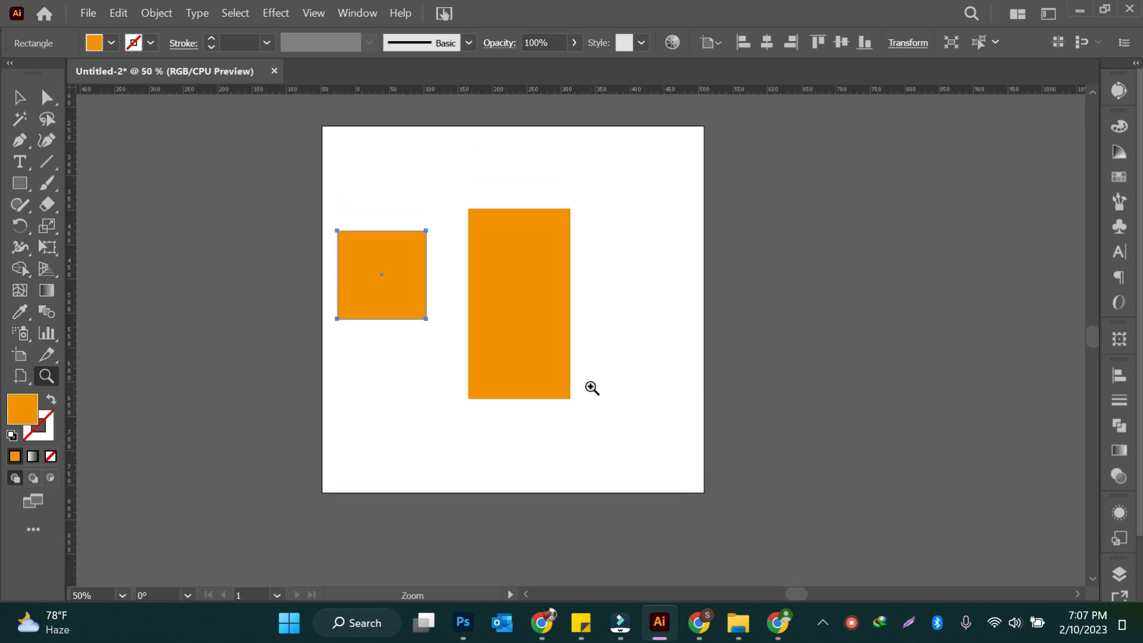
# Step: Magnify the lower part of the tall rectangle to 100% and return to the 50% view of the artboard
pyautogui.click(539, 351)
pyautogui.click(539, 351)
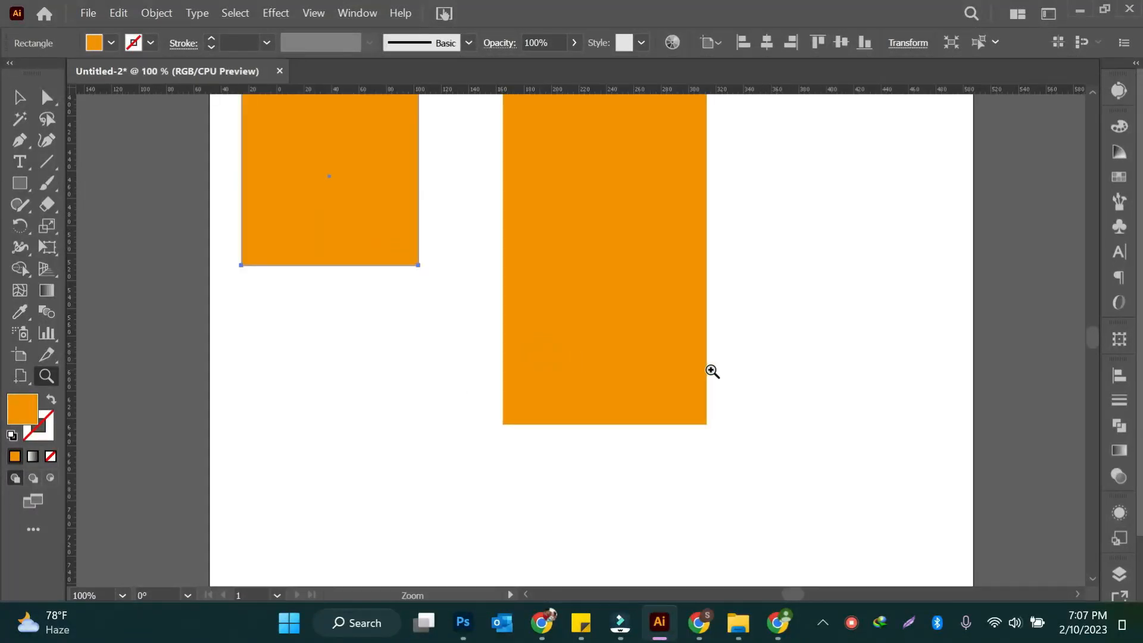
pyautogui.keyDown('alt'); pyautogui.click(634, 358); pyautogui.keyUp('alt')
pyautogui.keyDown('alt'); pyautogui.click(633, 358); pyautogui.keyUp('alt')
pyautogui.scroll(2, 630, 375)
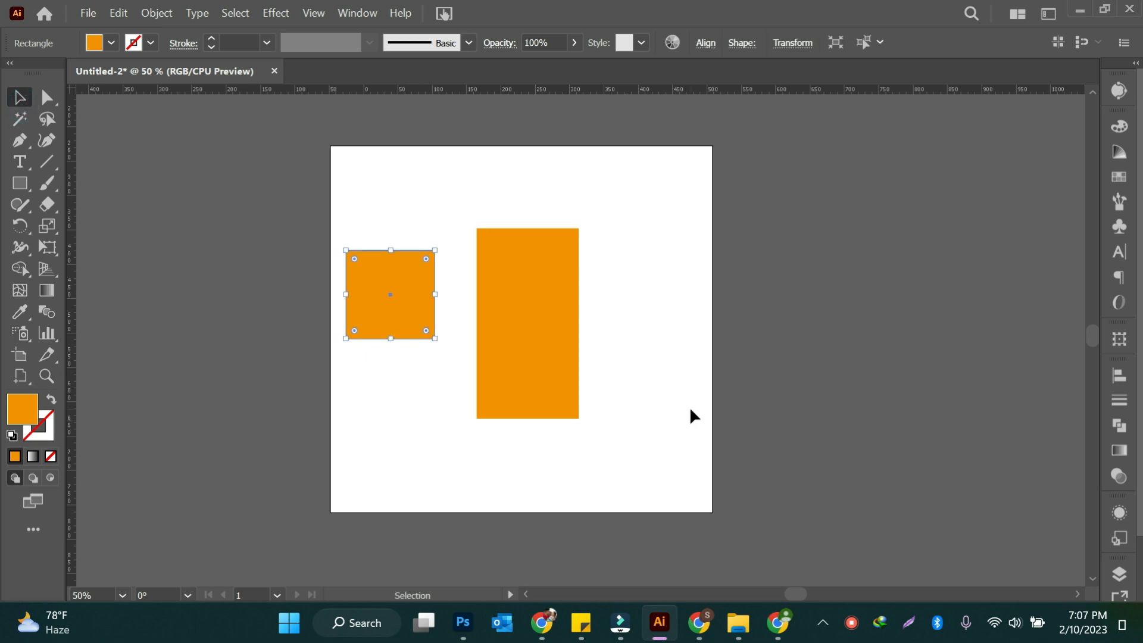
# Step: Switch from Direct Selection to the Zoom tool, magnify to 100%, return to the Selection tool and temporarily zoom out to 50%
pyautogui.press('a')
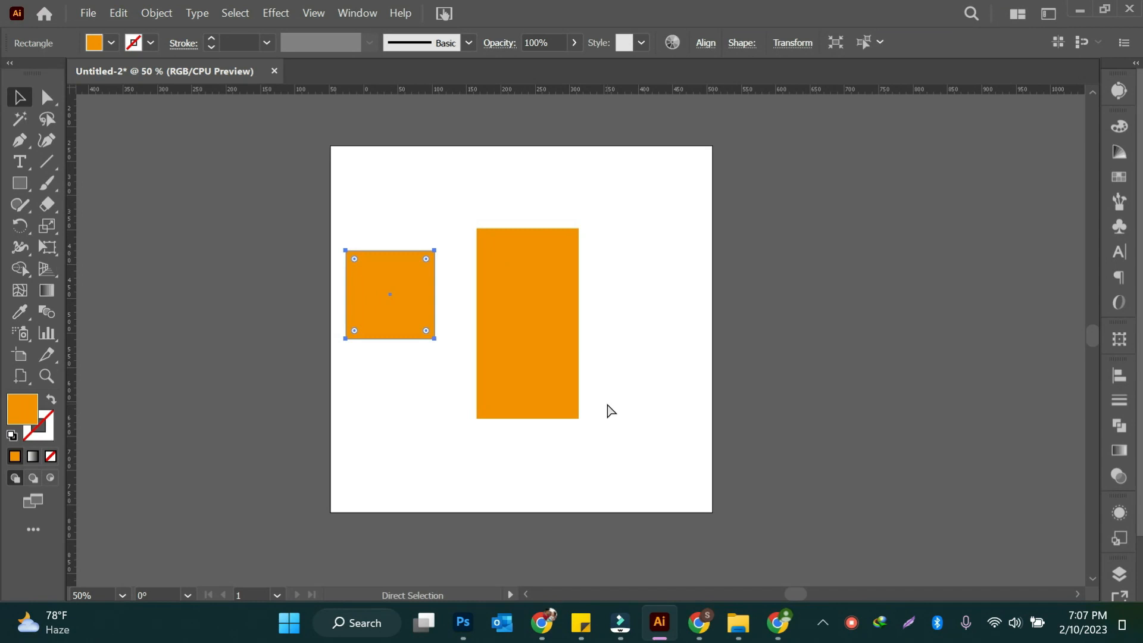
pyautogui.press('z')
pyautogui.click(556, 358)
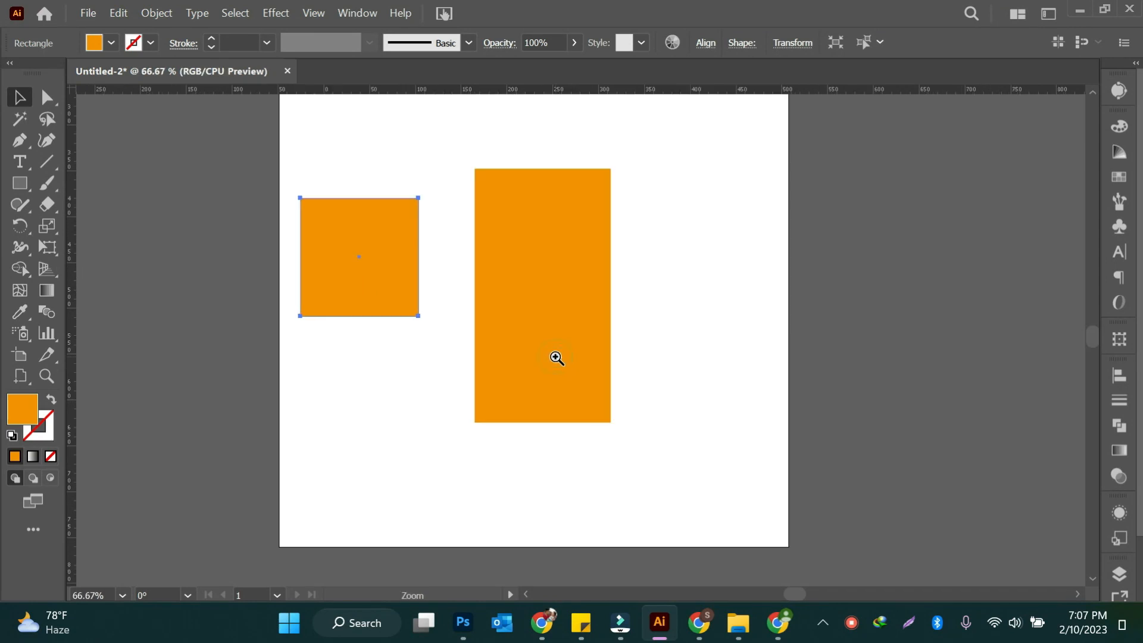
pyautogui.click(557, 358)
pyautogui.press('v')
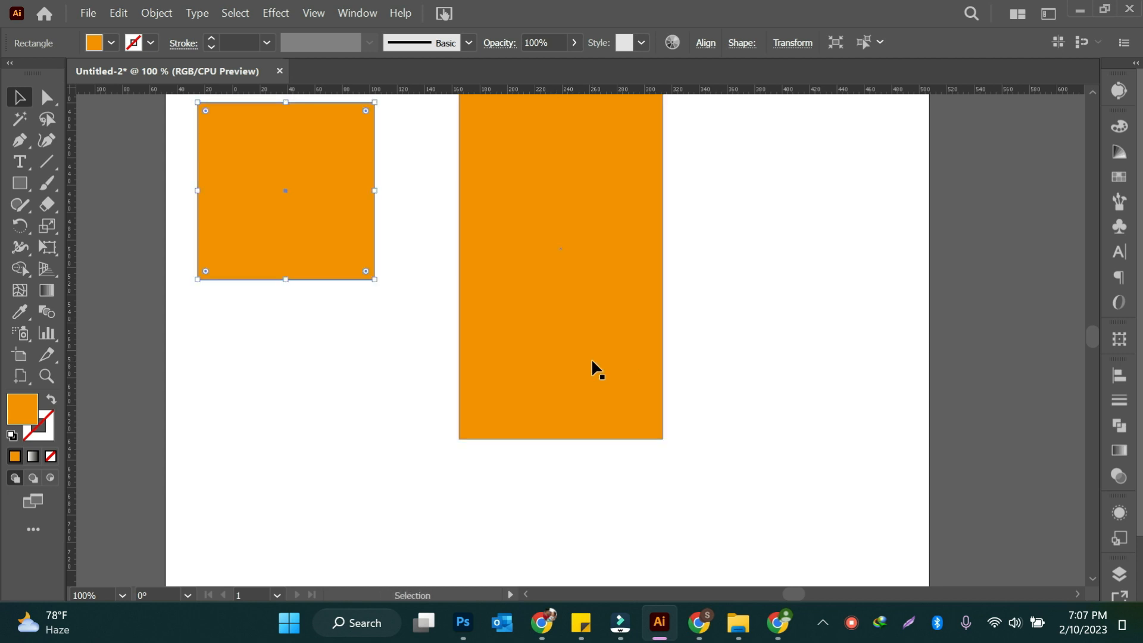
pyautogui.hotkey('ctrl', 'alt', 'space')
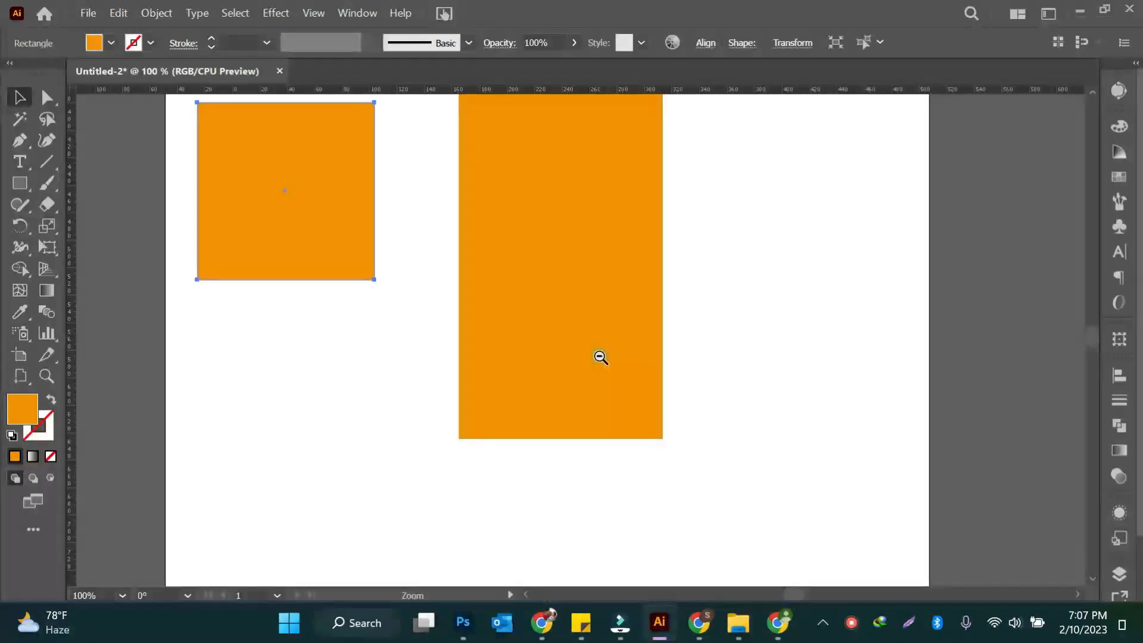
pyautogui.keyDown('alt'); pyautogui.click(599, 357); pyautogui.keyUp('alt')
pyautogui.keyDown('alt'); pyautogui.click(600, 357); pyautogui.keyUp('alt')
pyautogui.scroll(3, 667, 387)
pyautogui.scroll(-1, 666, 387)
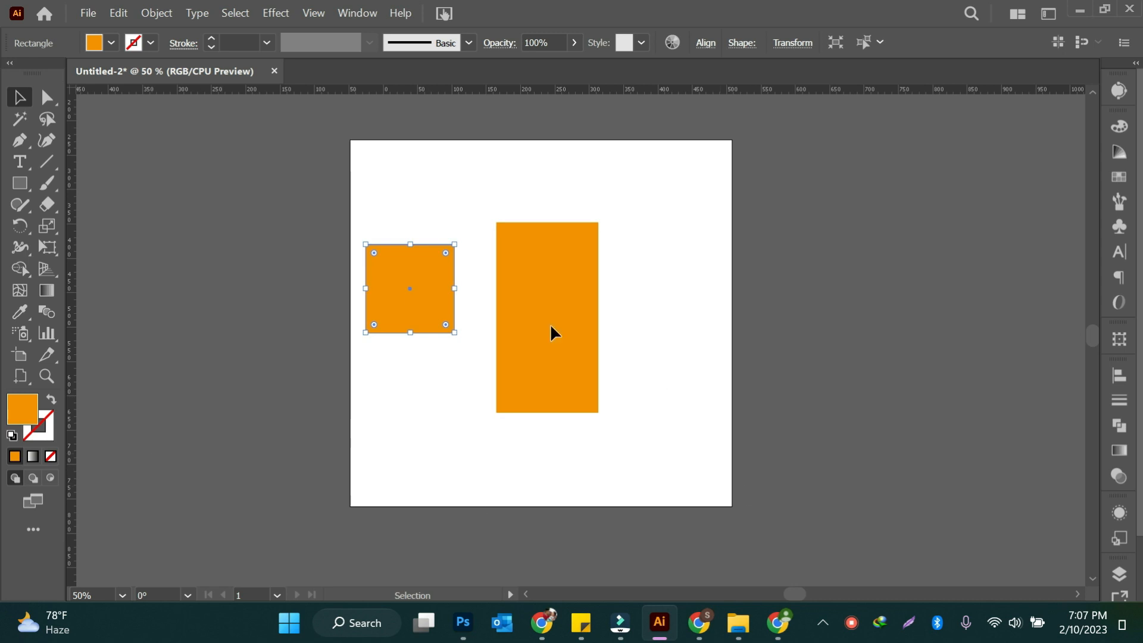
# Step: Select both orange shapes, shift them to the right and slightly upward on the artboard, and delete them
pyautogui.click(143, 119)
pyautogui.scroll(1, 119, 238)
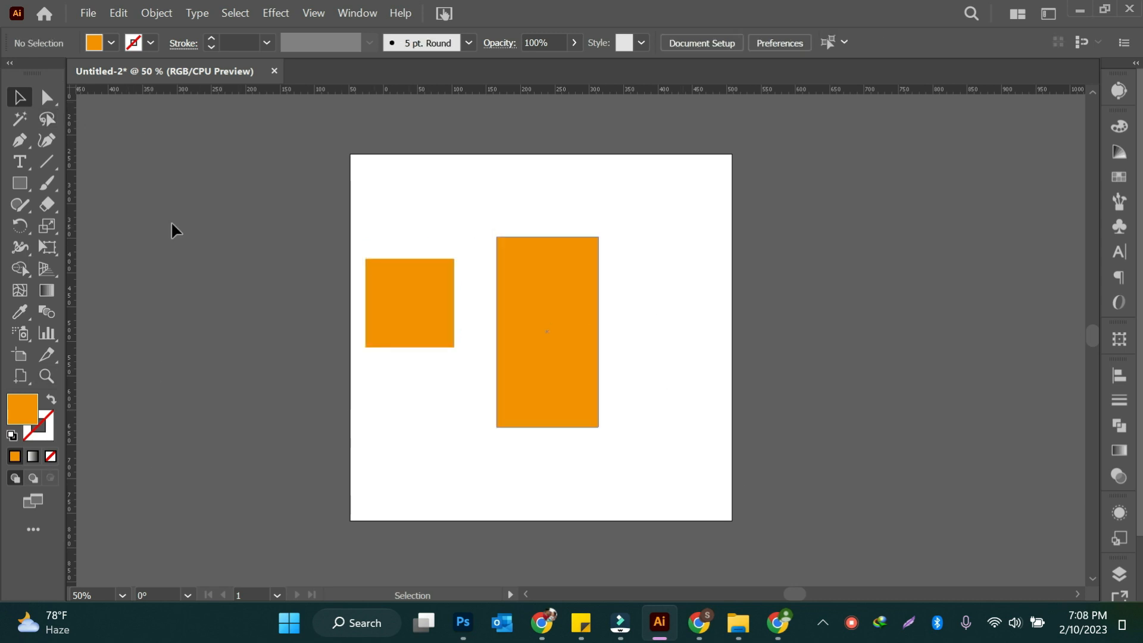
pyautogui.moveTo(348, 214); pyautogui.dragTo(647, 436)
pyautogui.moveTo(566, 382); pyautogui.dragTo(595, 380)
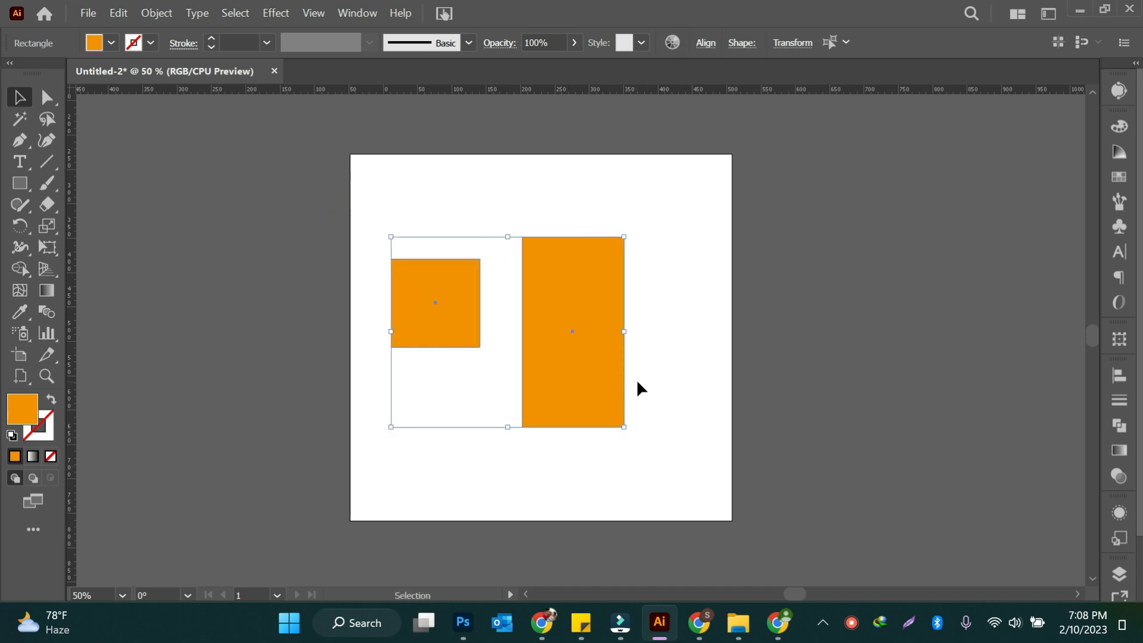
pyautogui.moveTo(608, 380)
pyautogui.mouseDown()
pyautogui.moveTo(634, 386)
pyautogui.moveTo(619, 381)
pyautogui.mouseUp()
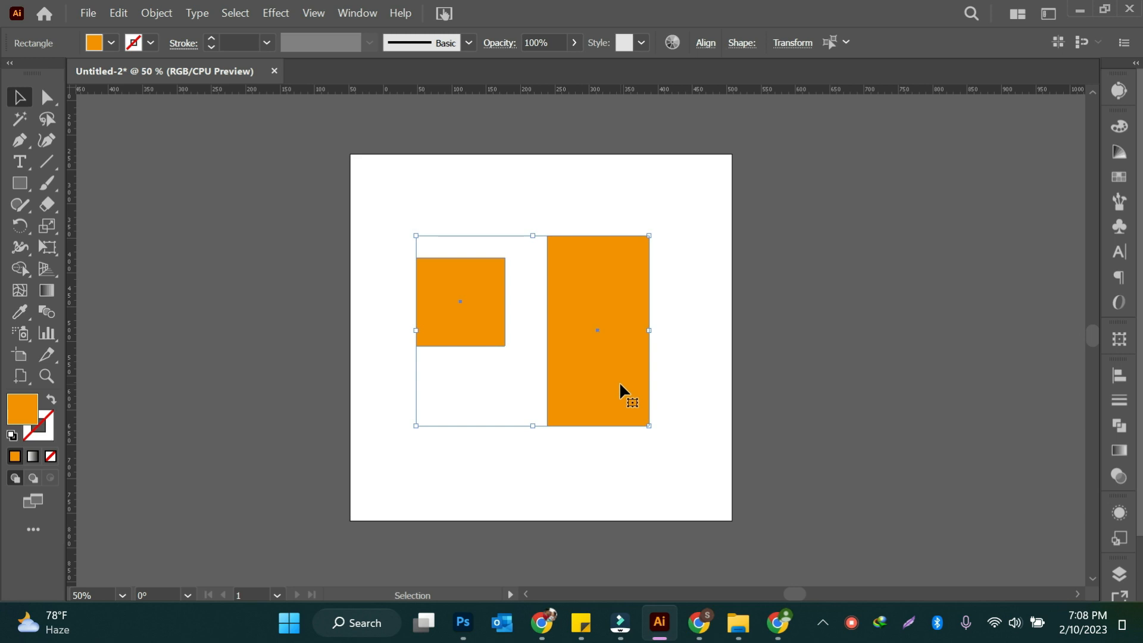
pyautogui.hotkey('shift', 'Up')
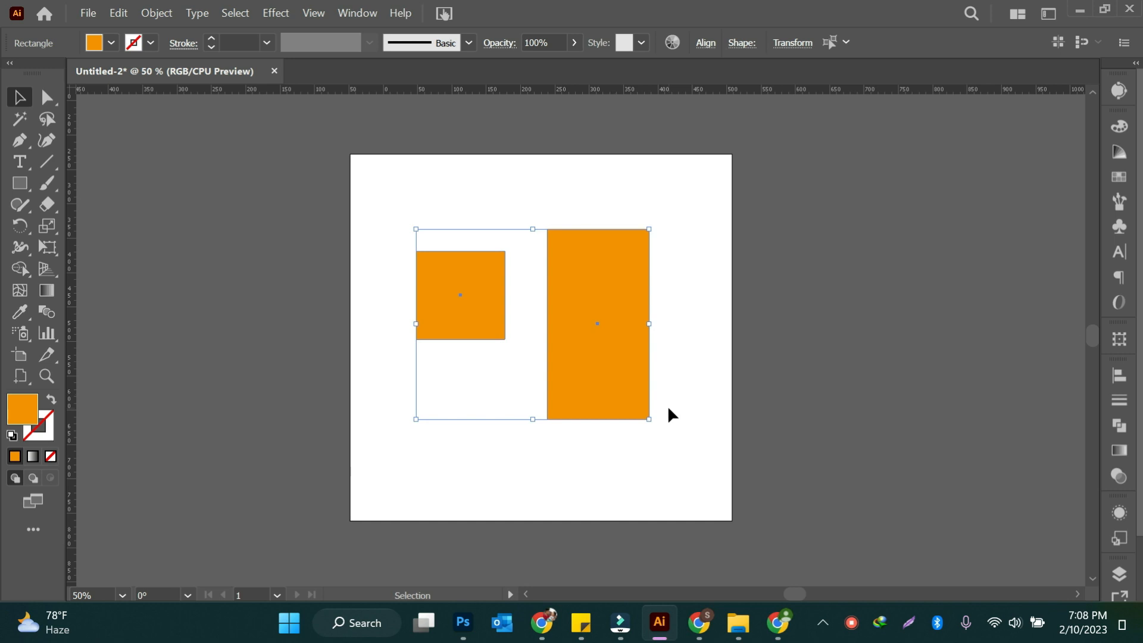
pyautogui.press('Delete')
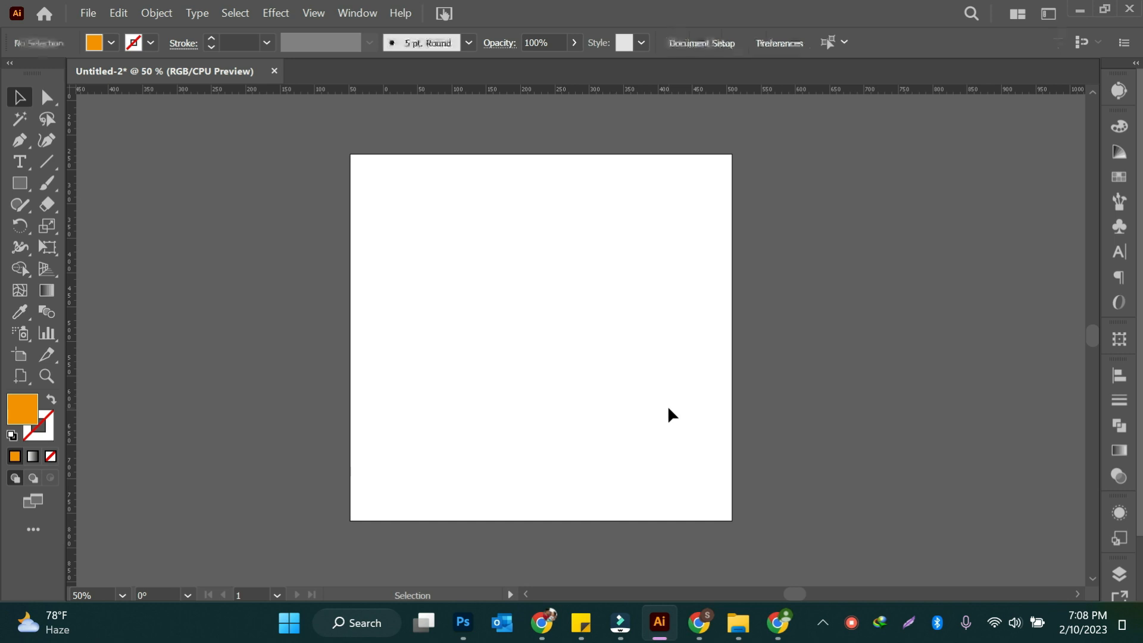